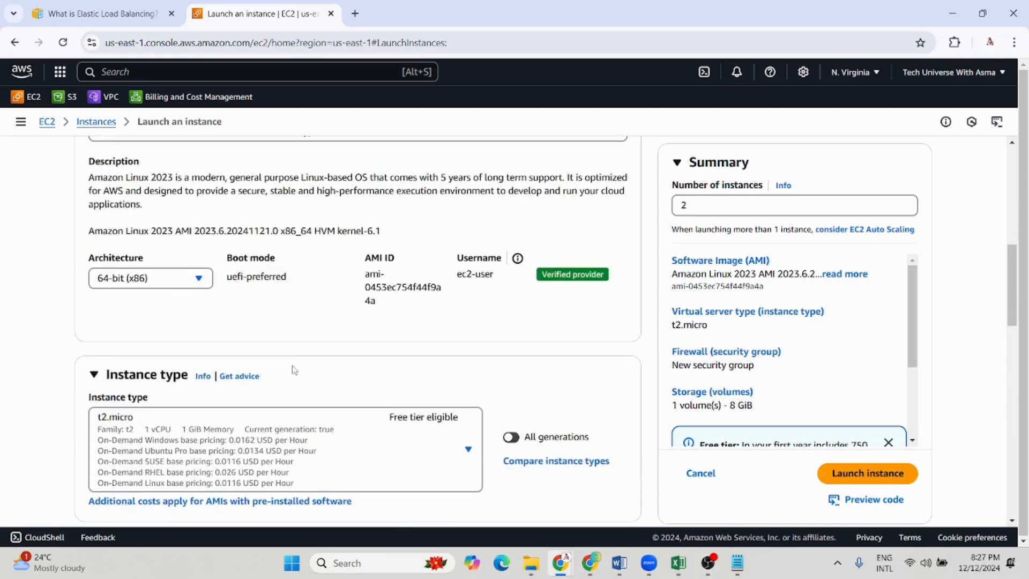
scroll(261, 328, "down", 2)
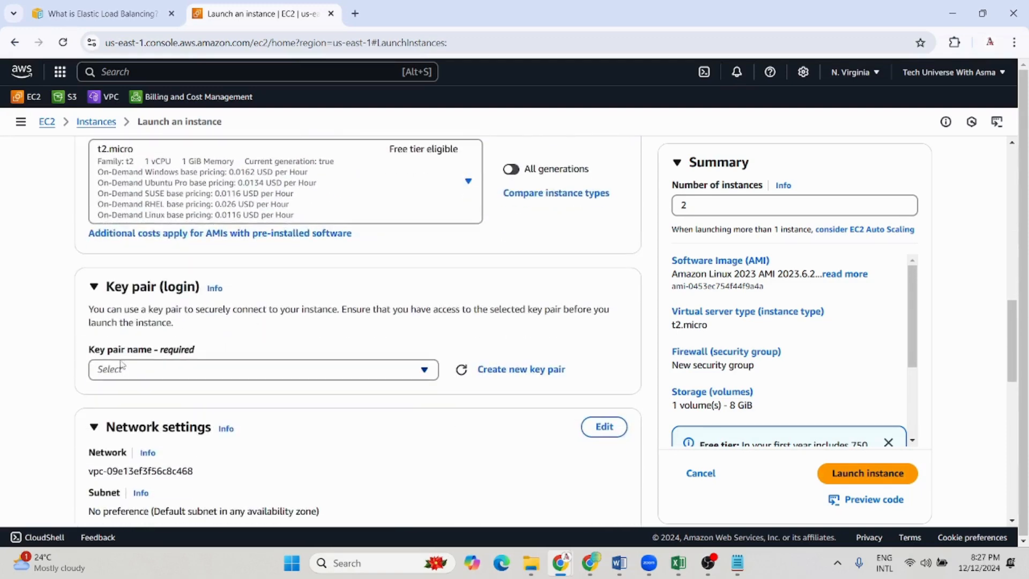
left_click(504, 374)
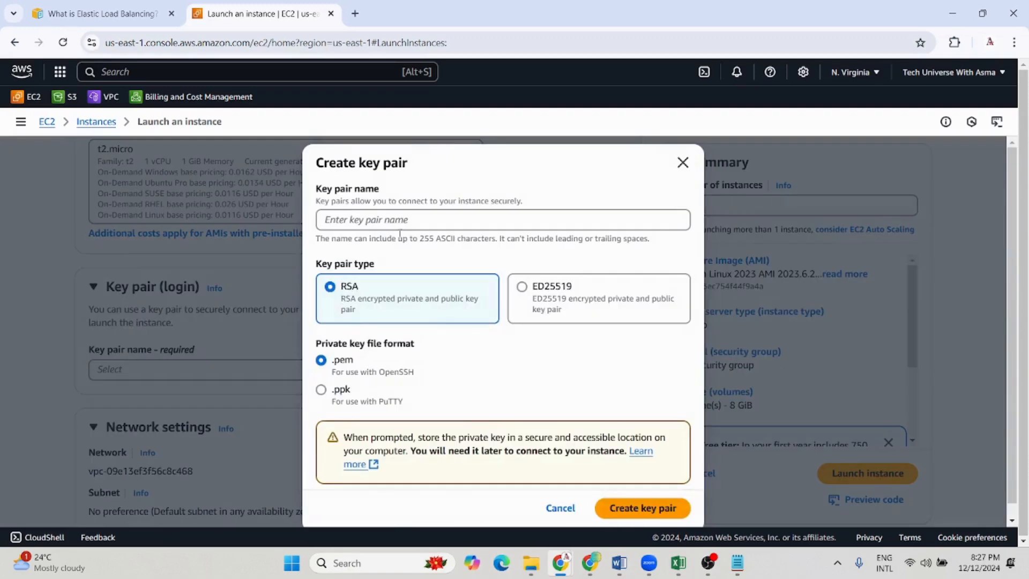
left_click(323, 397)
left_click(683, 162)
Choose to proceed without a key pair, and allow HTTPS traffic from the internet in the new security group
left_click(181, 377)
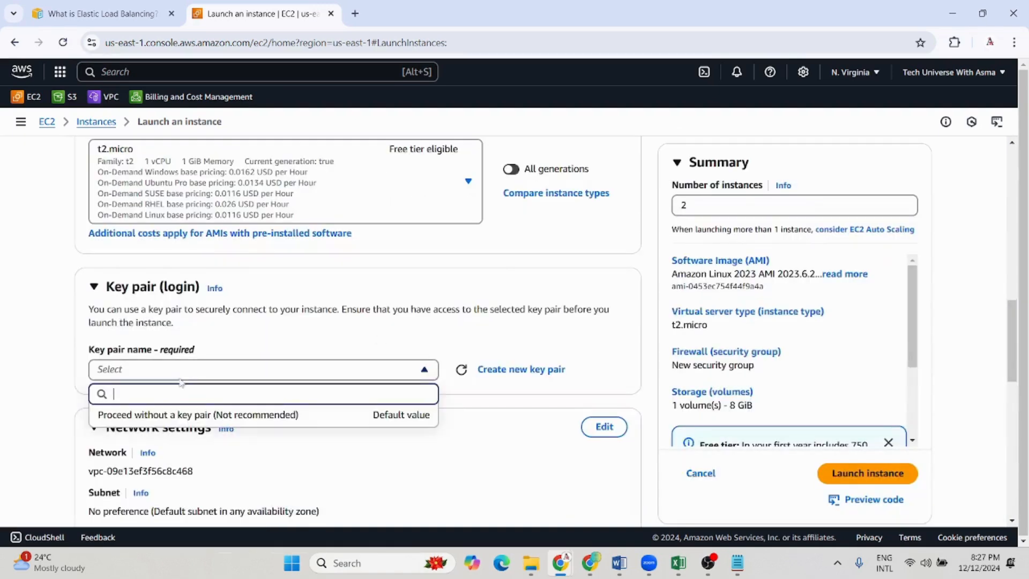
left_click(158, 419)
scroll(309, 412, "down", 2)
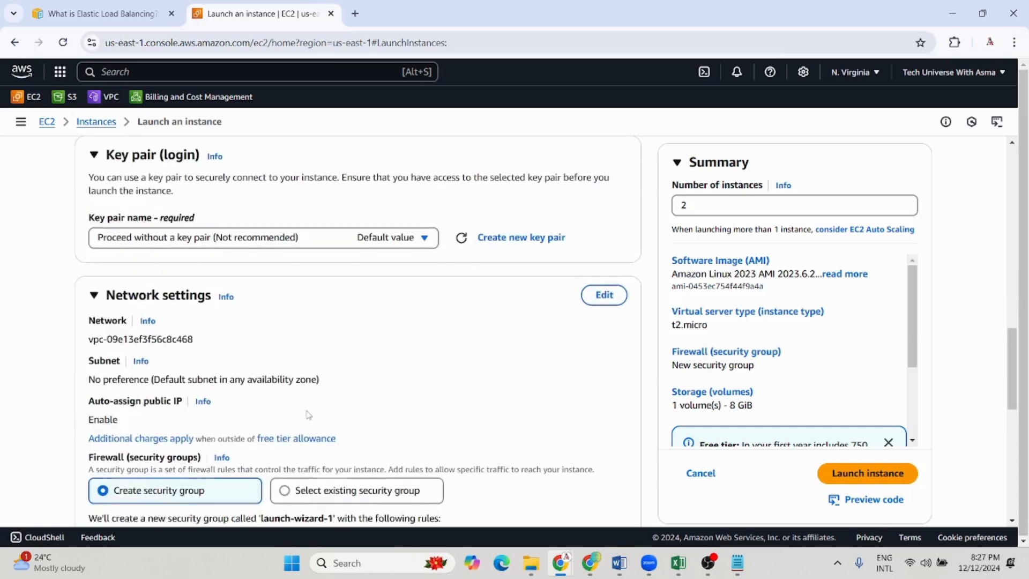
scroll(309, 407, "down", 2)
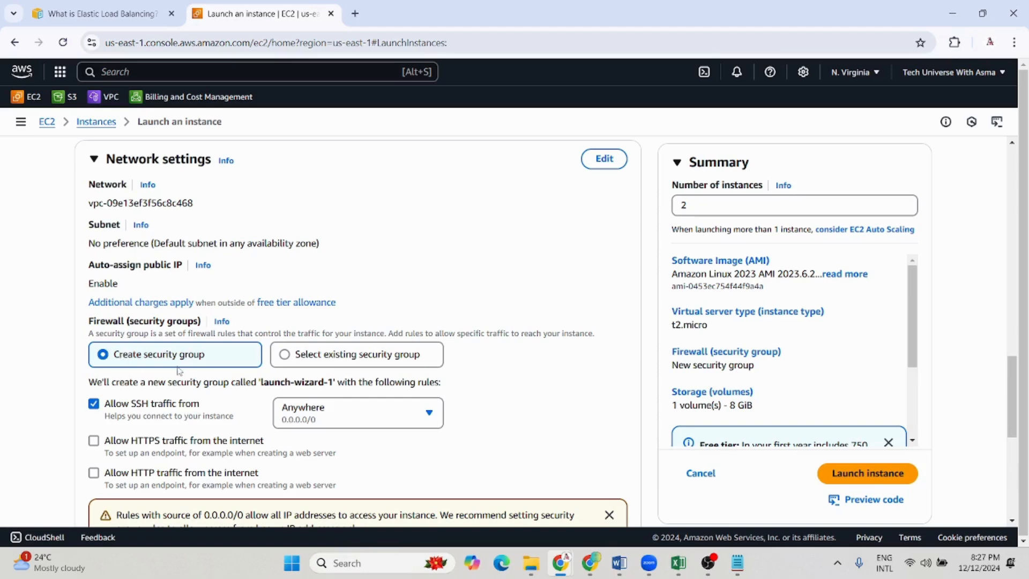
scroll(212, 375, "down", 1)
left_click(94, 307)
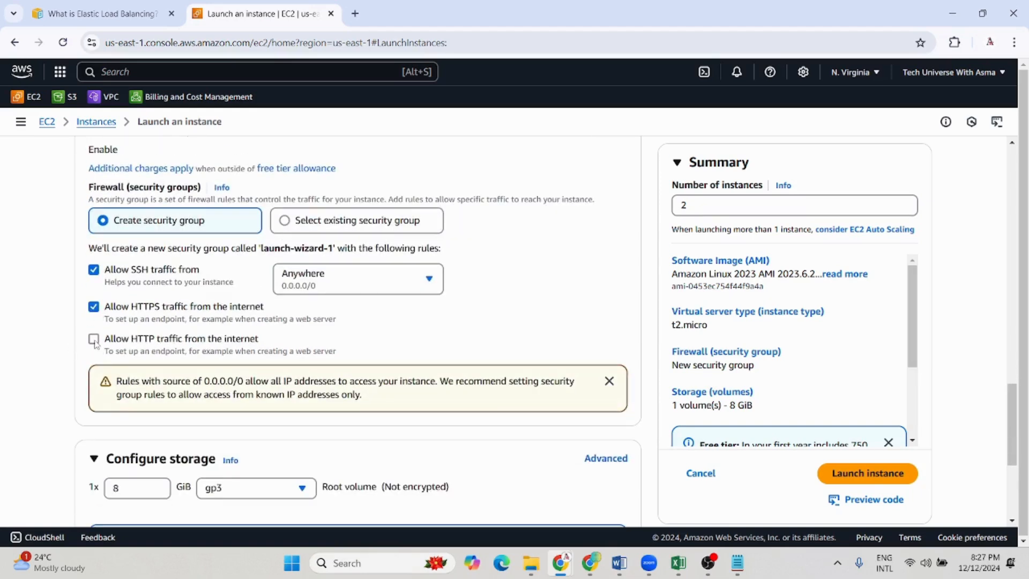
Expand the advanced details through to the user data, and copy the whole #!/bin/bash httpd setup script from Notepad
scroll(345, 333, "down", 4)
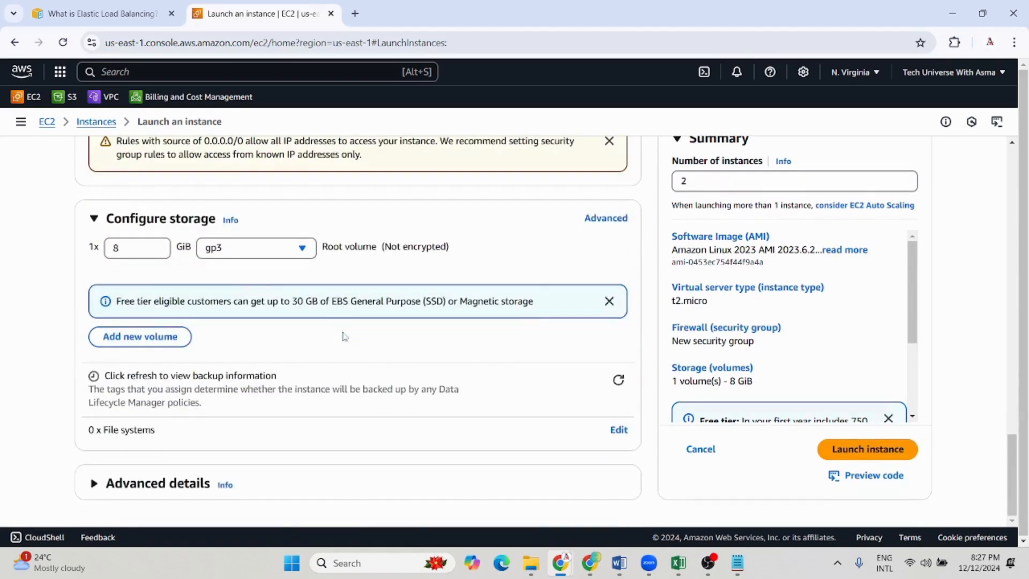
left_click(152, 483)
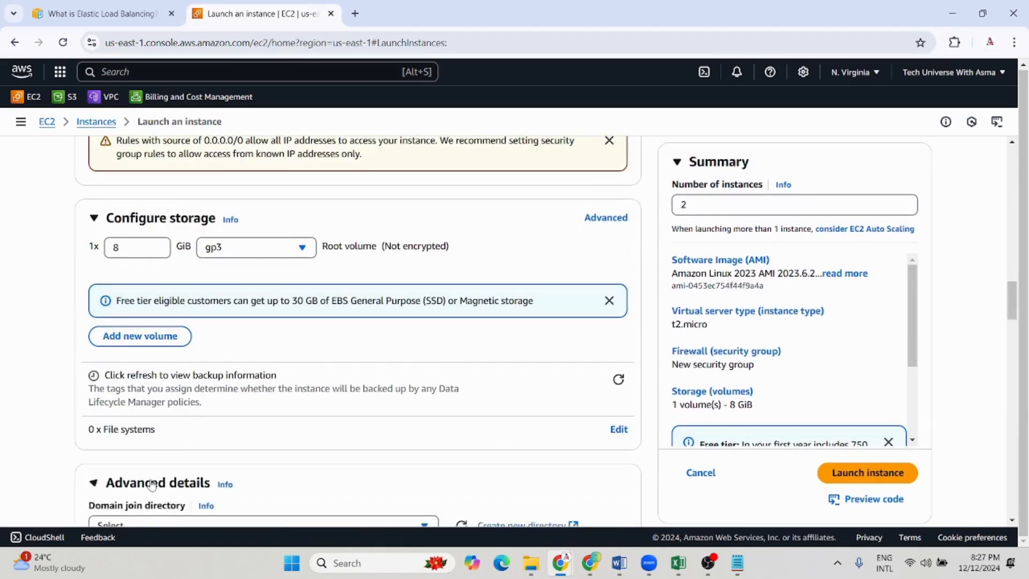
scroll(150, 450, "down", 20)
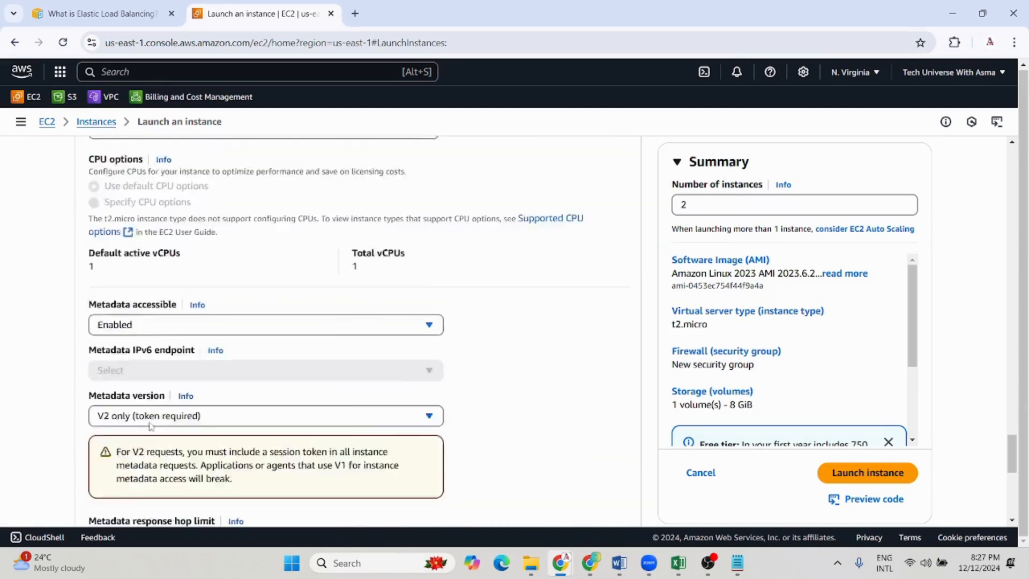
scroll(150, 426, "down", 6)
left_click(738, 565)
left_click_drag(524, 229, 80, 147)
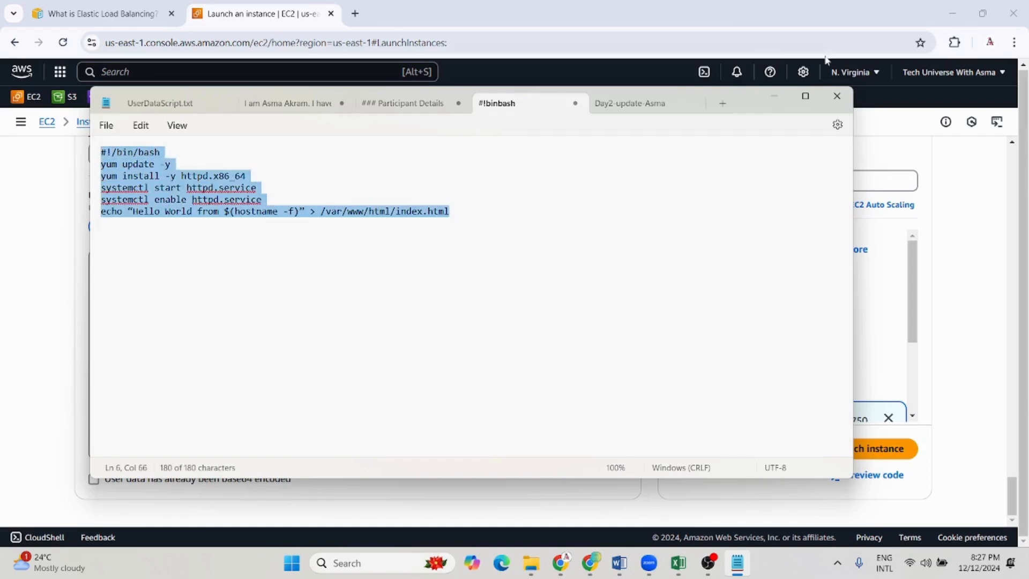
left_click(776, 95)
Paste the httpd setup script into the user data and launch the two instances
left_click(254, 306)
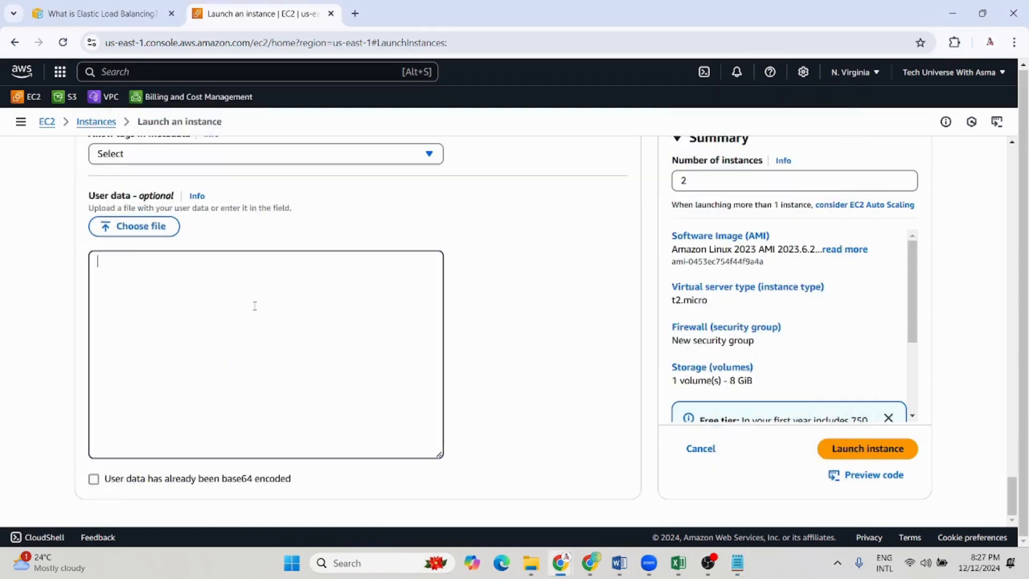
type("#!/bin/bash yum update -y yum install -y httpd.x86_64 systemctl start httpd.service systemctl enable httpd.service echo \"Hello World from $(hostname -f)\" > /var/www/html/index.html")
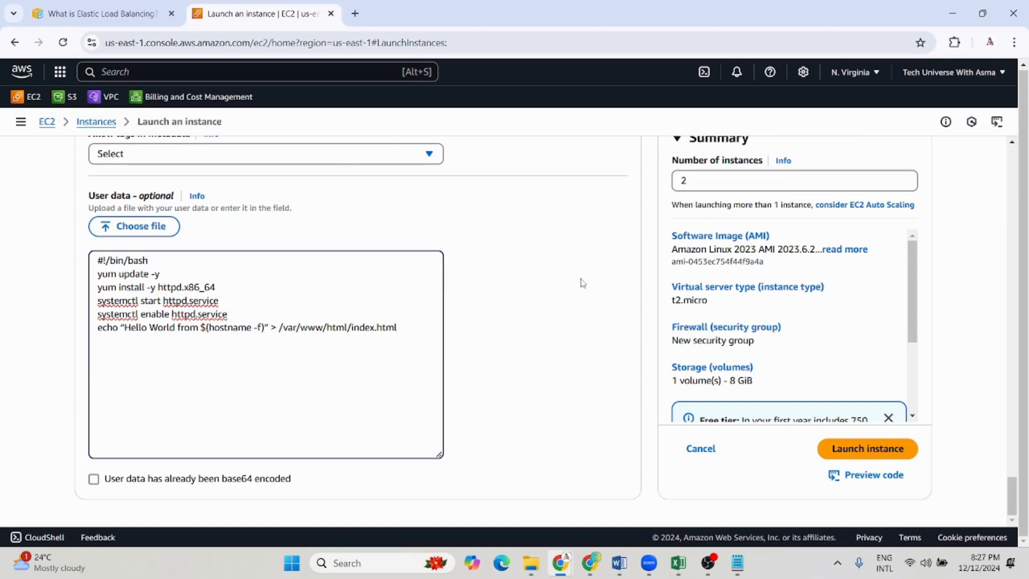
left_click(879, 449)
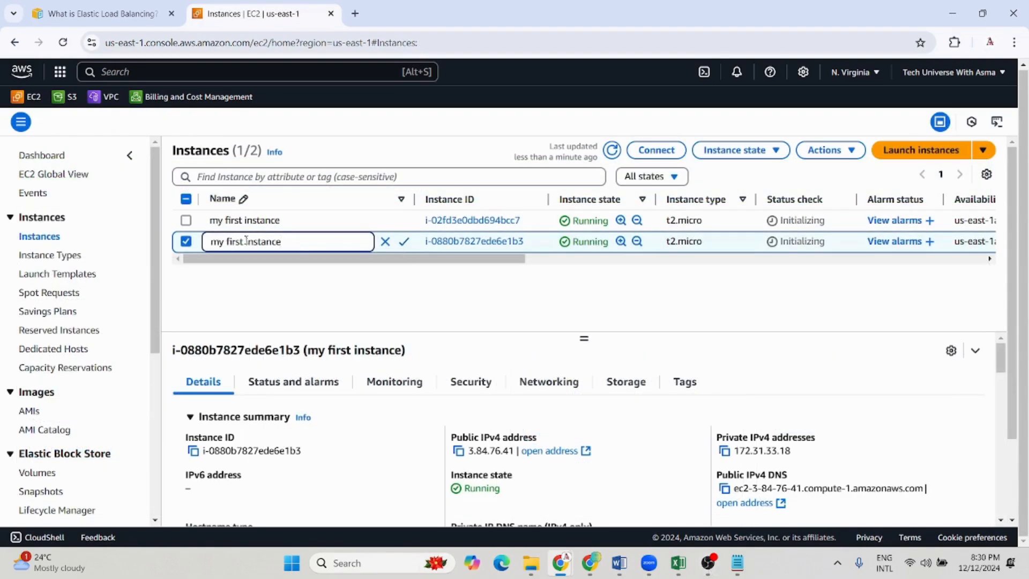
Rename the second instance in the list to "my secondinstance"
left_click_drag(246, 240, 226, 241)
type("secondinstance")
left_click(404, 242)
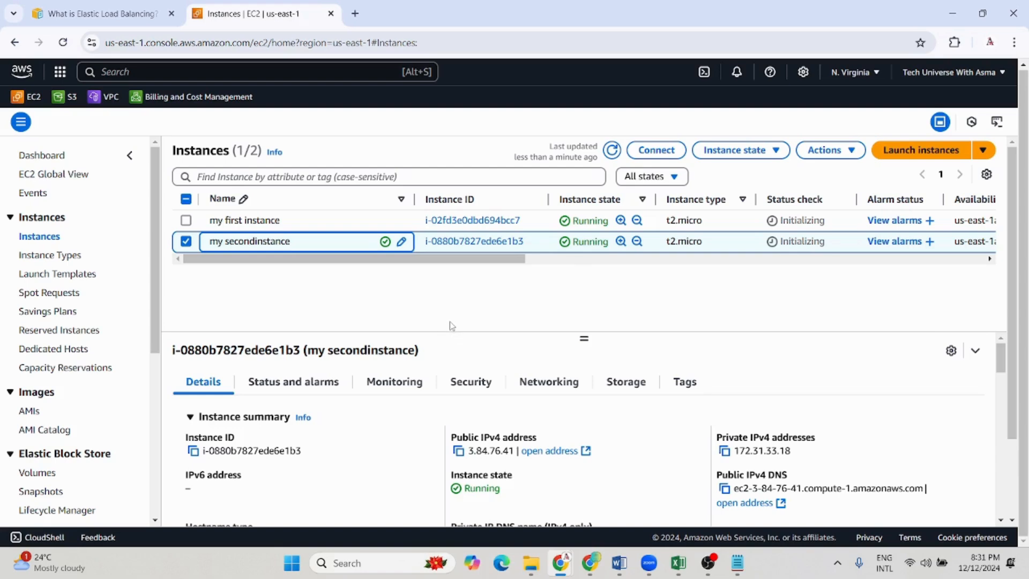
Review the user data script in Notepad, particularly the echo line with the hostname, and return to the instances list
left_click(738, 563)
left_click(254, 269)
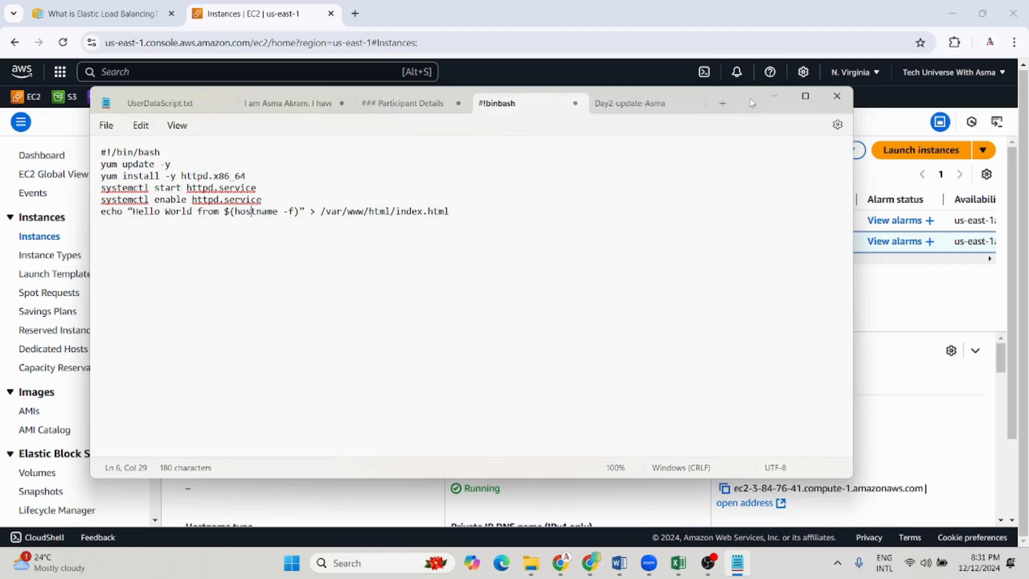
left_click(772, 98)
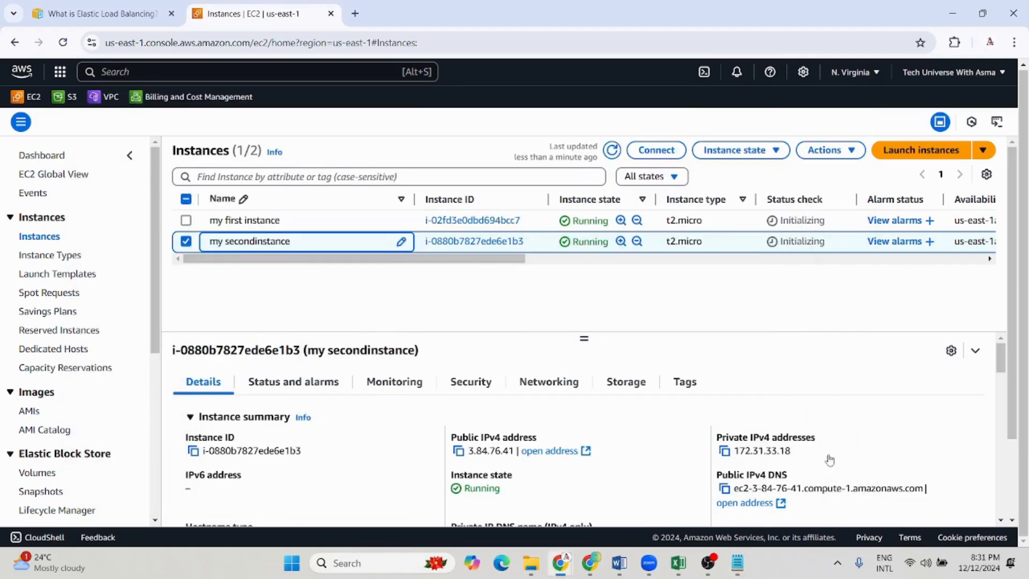
Open the public IPv4 address of "my first instance" in a new browser tab and examine the hostname on its page
left_click(187, 221)
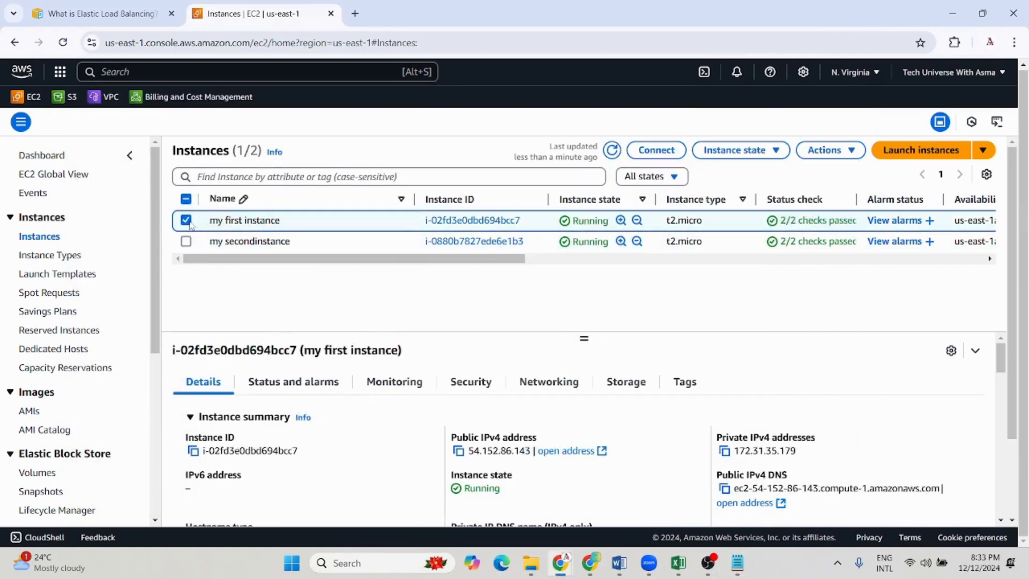
left_click(459, 452)
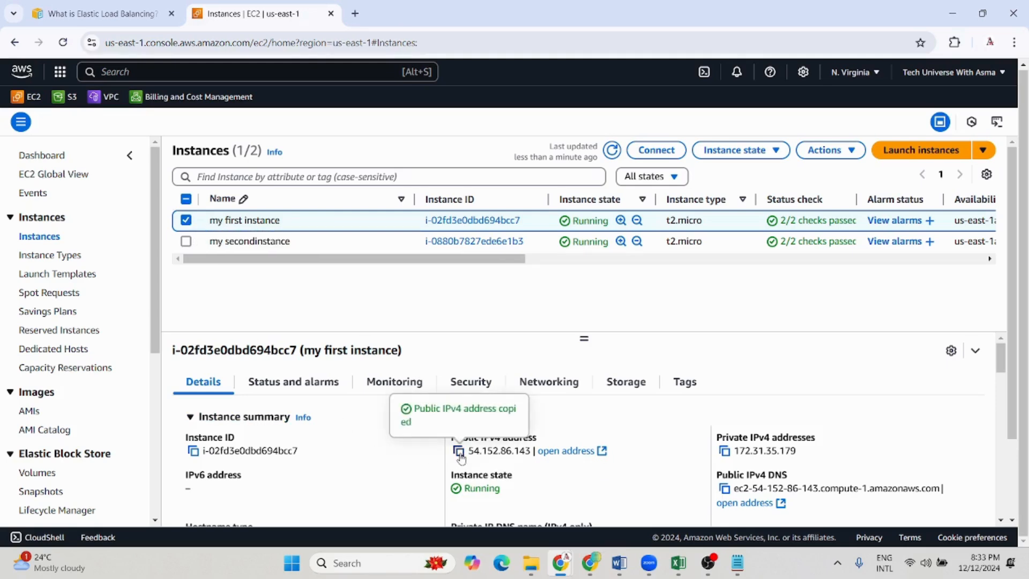
left_click(356, 14)
key("ctrl+v")
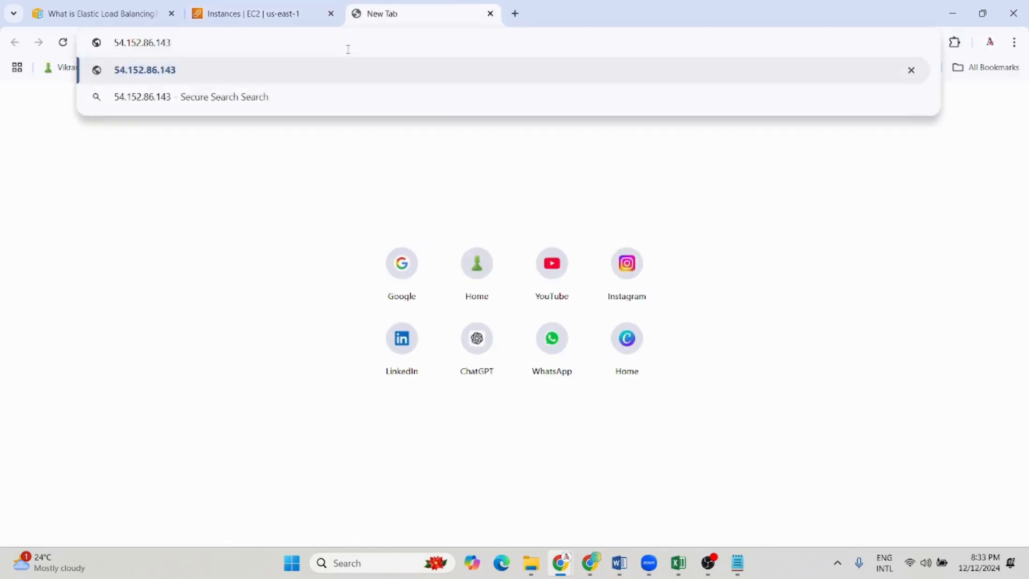
key("Return")
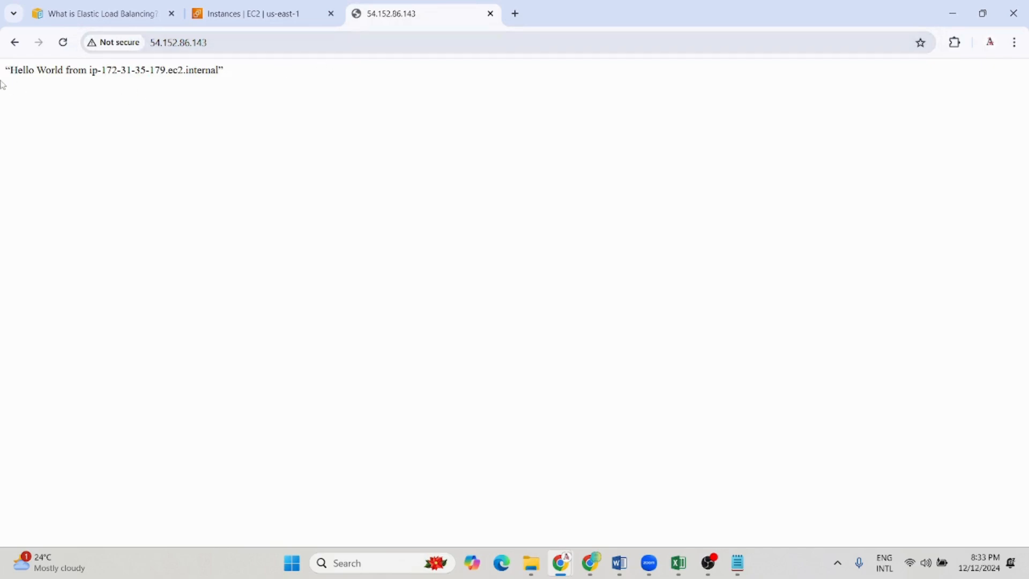
left_click_drag(89, 69, 220, 68)
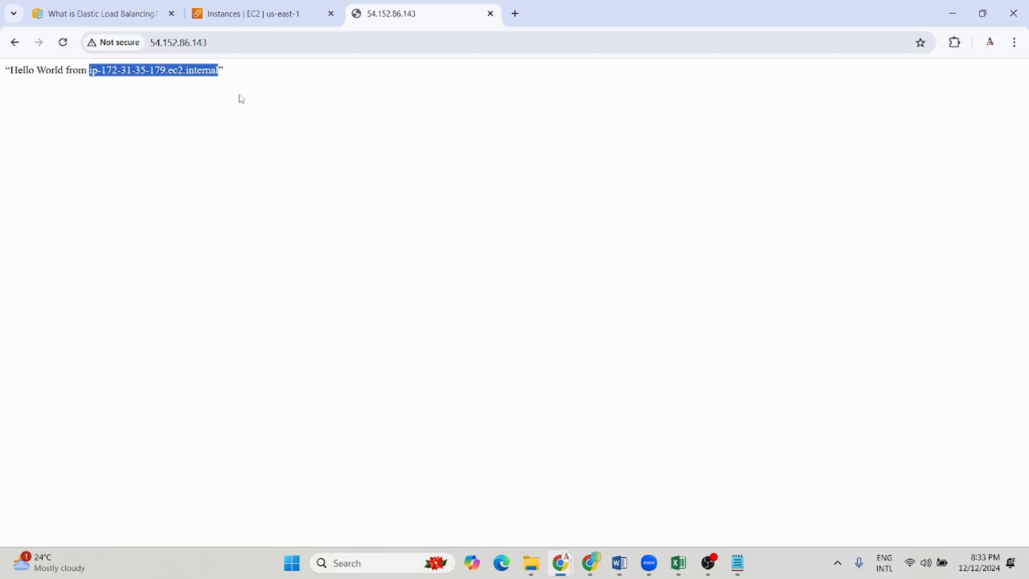
left_click(104, 127)
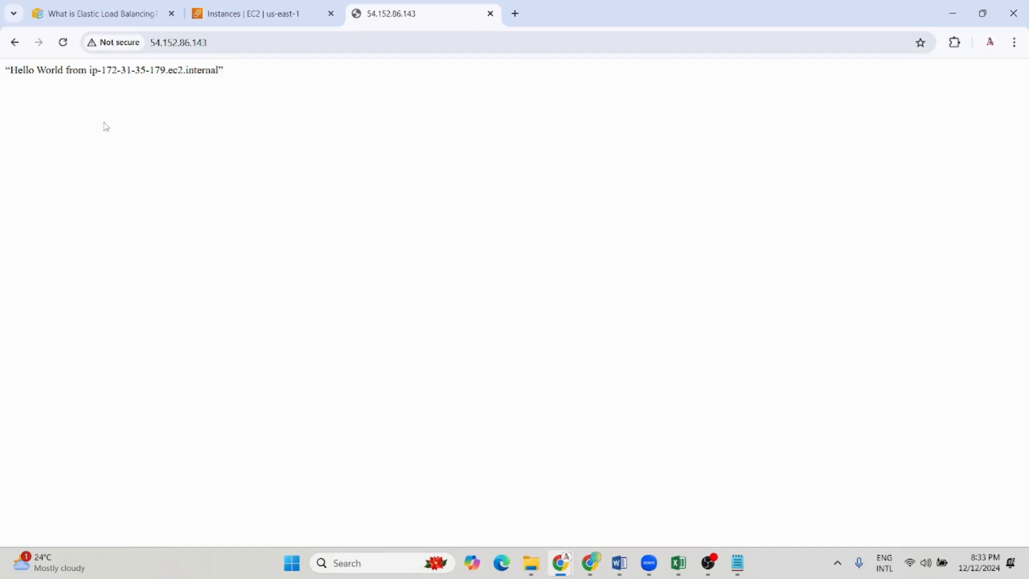
Open the public IPv4 address of "my secondinstance" in a new browser tab and compare its page with the first instance's
left_click(228, 16)
left_click(186, 220)
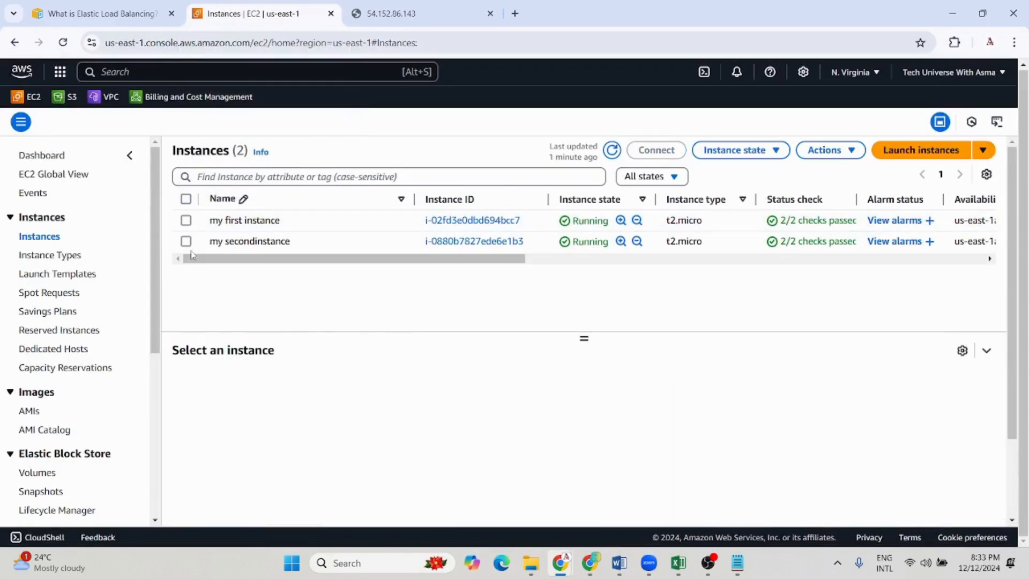
left_click(186, 242)
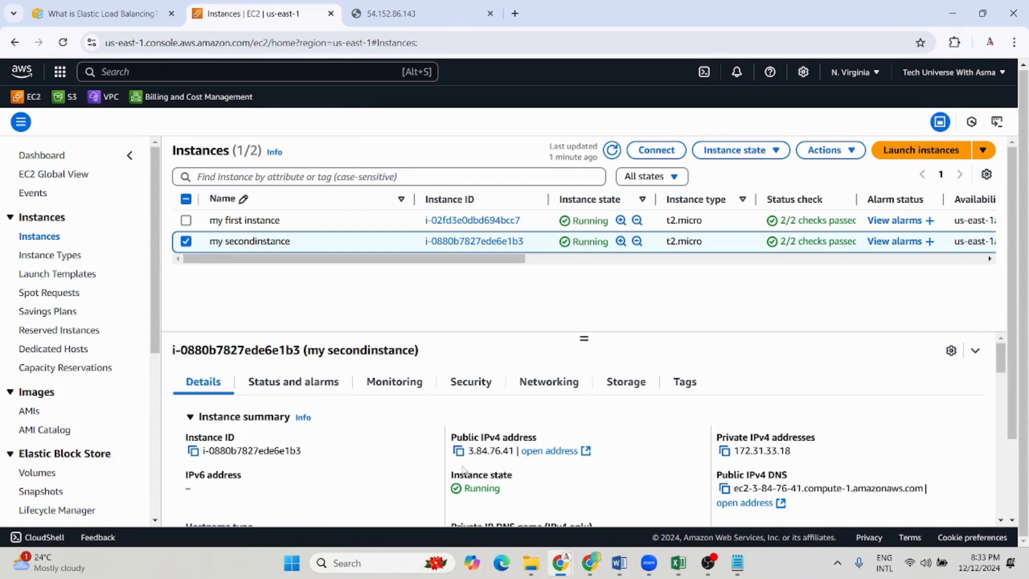
left_click(458, 451)
left_click(515, 13)
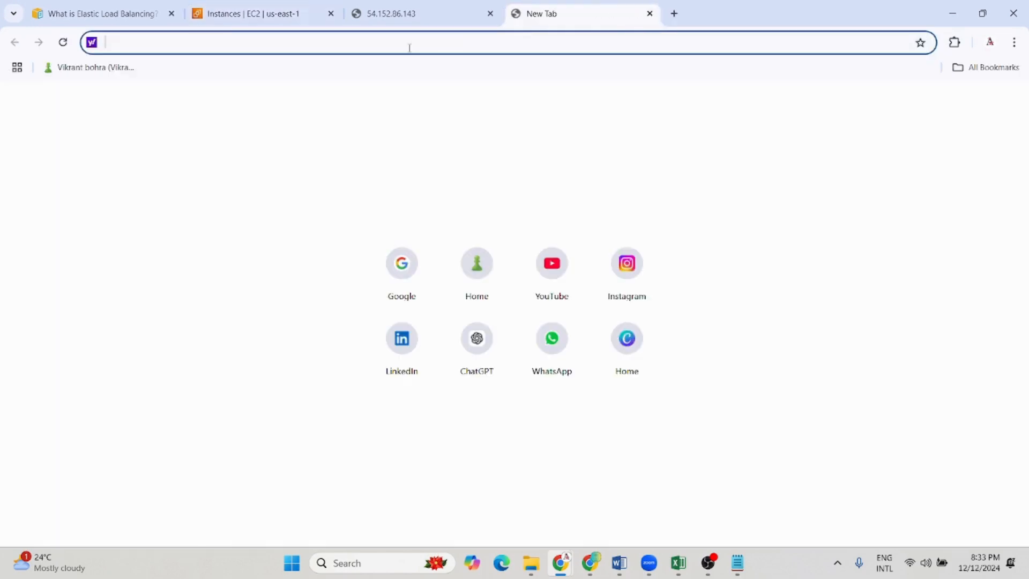
key("ctrl+v")
key("Return")
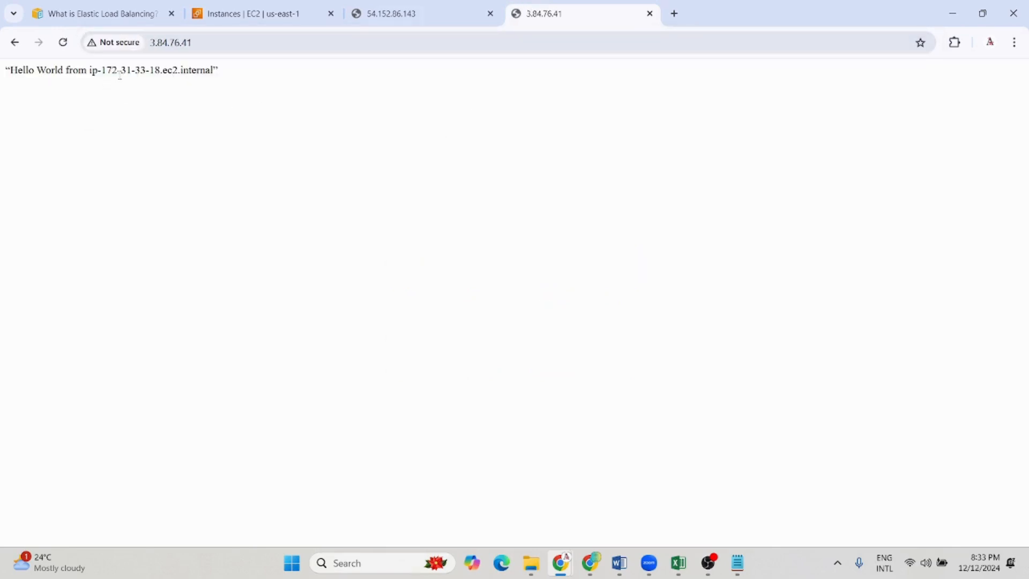
left_click(466, 24)
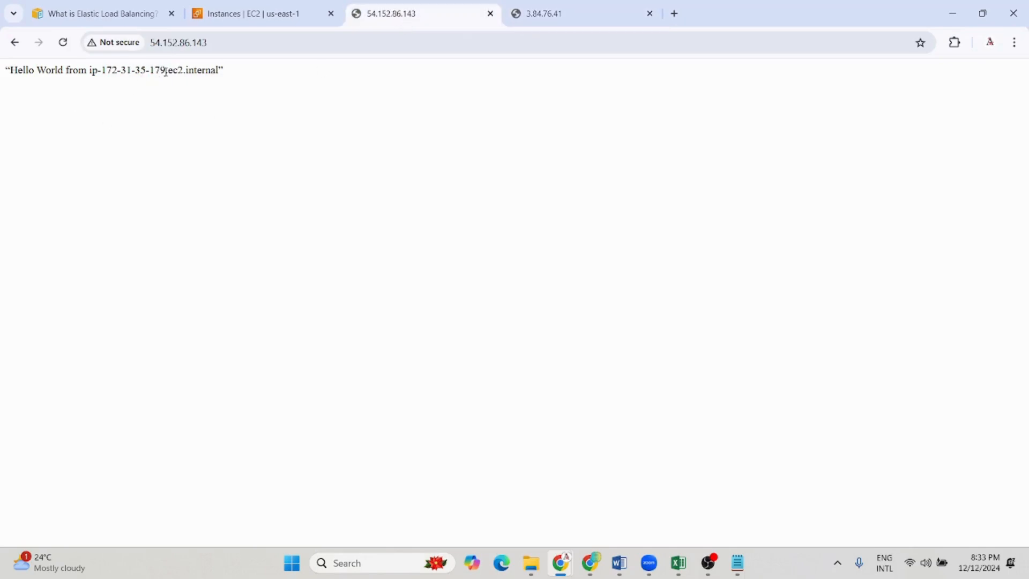
Go back to the EC2 console, open the load balancers page and start creating a load balancer
left_click(255, 13)
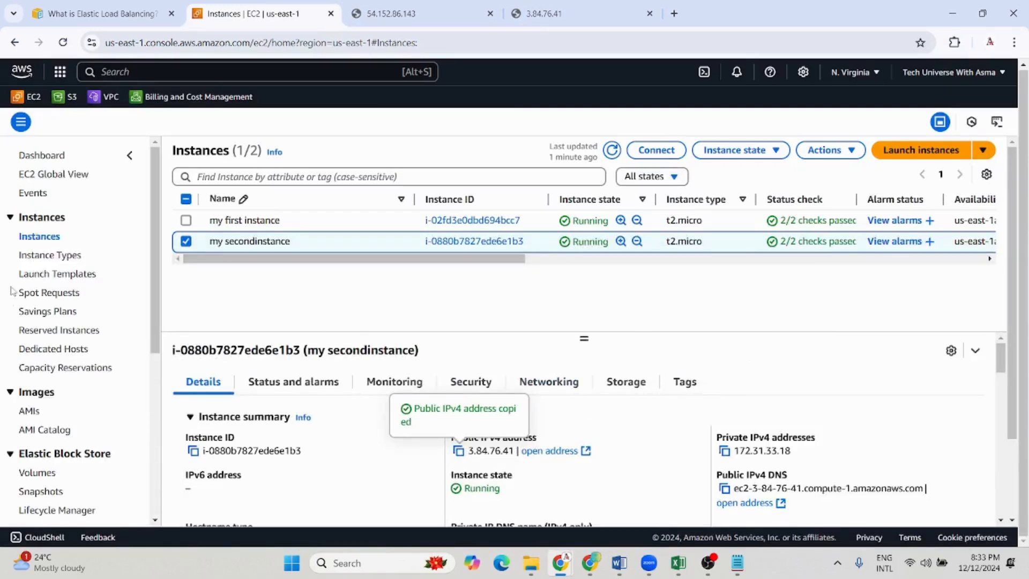
scroll(17, 270, "down", 5)
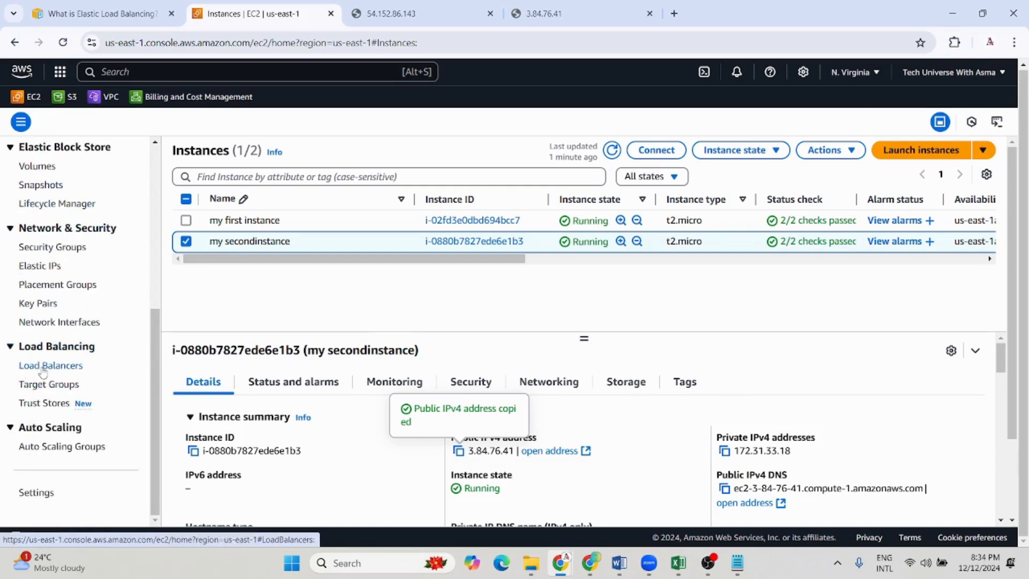
left_click(43, 369)
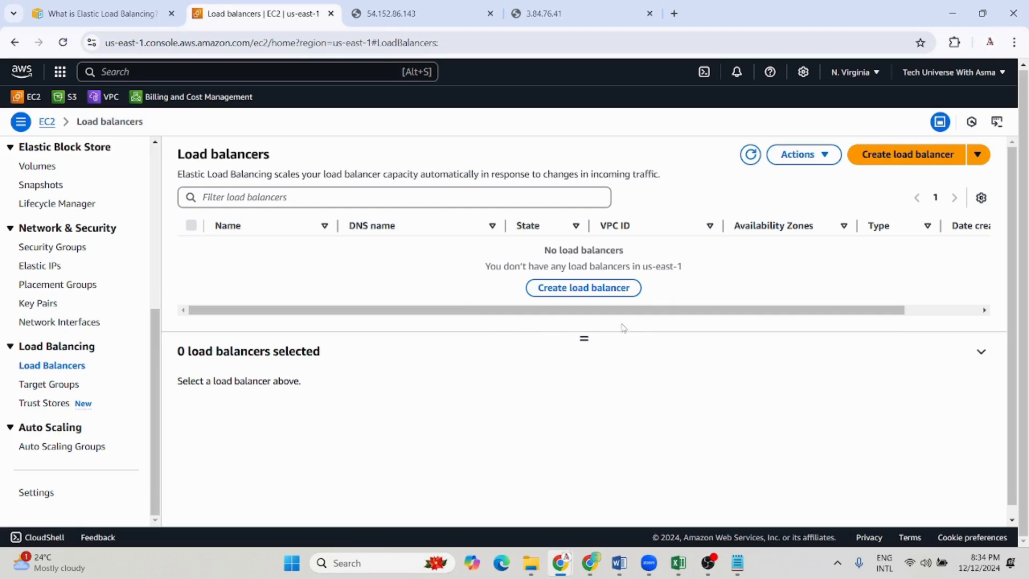
left_click(882, 156)
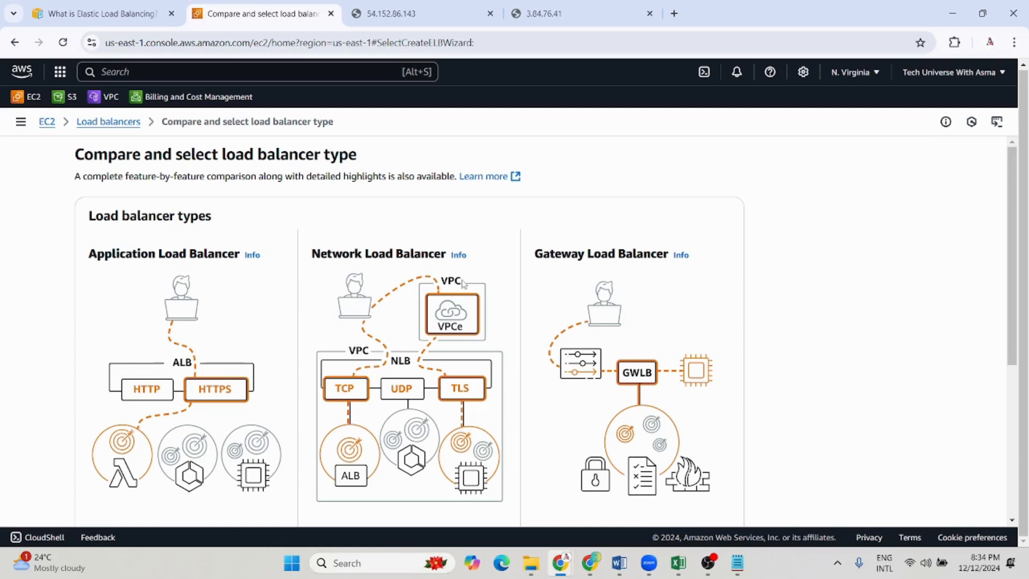
Compare the Application, Network and Gateway load balancer types, and start creating an Application Load Balancer
scroll(696, 313, "down", 3)
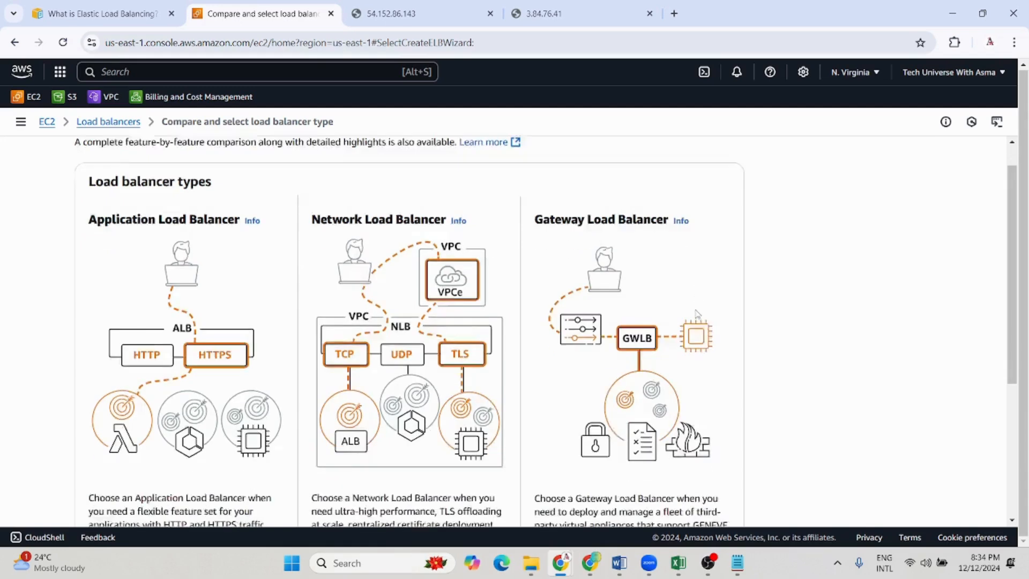
scroll(589, 349, "up", 2)
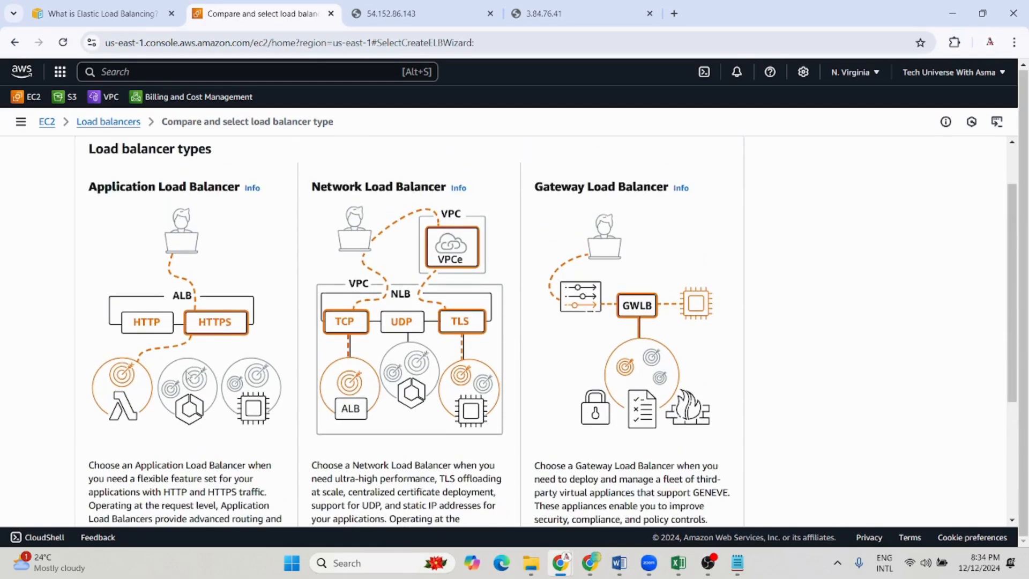
scroll(167, 357, "down", 1)
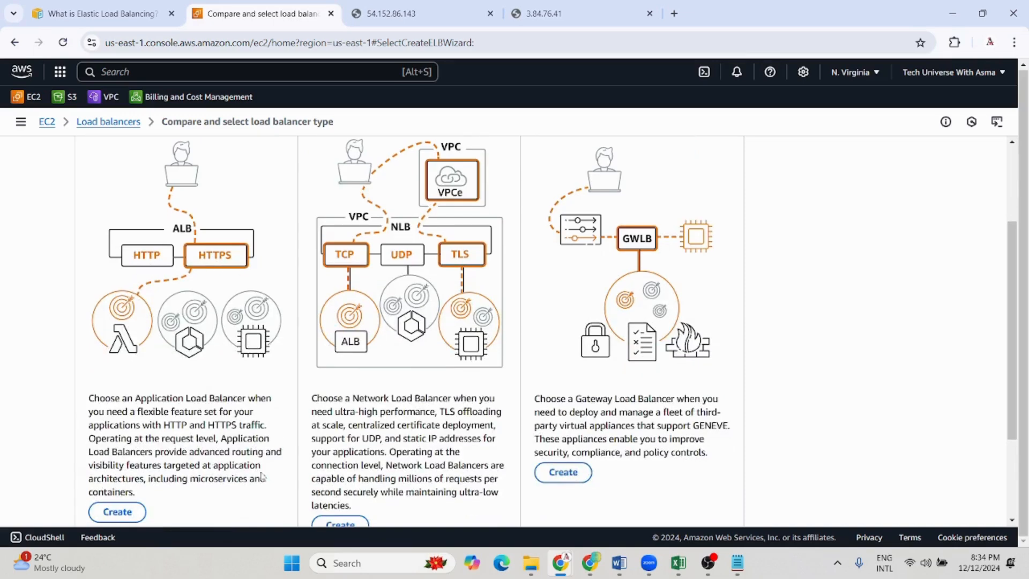
scroll(208, 491, "down", 1)
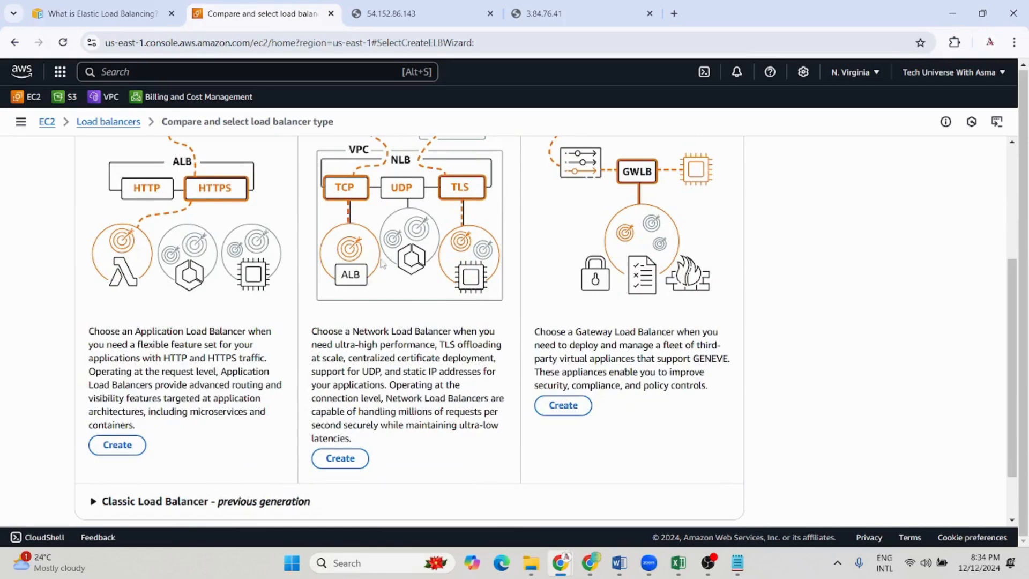
scroll(368, 287, "up", 1)
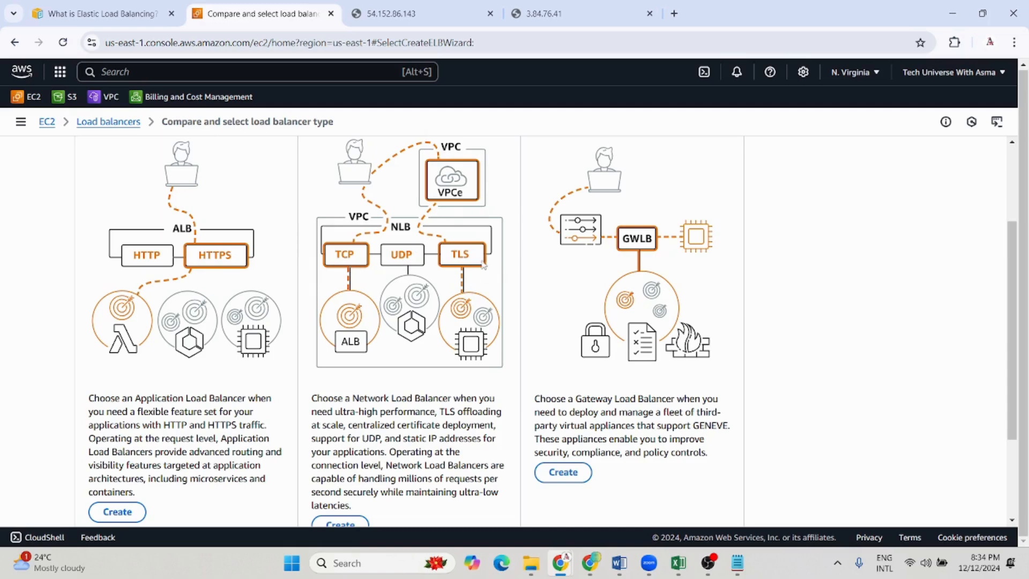
scroll(315, 313, "down", 1)
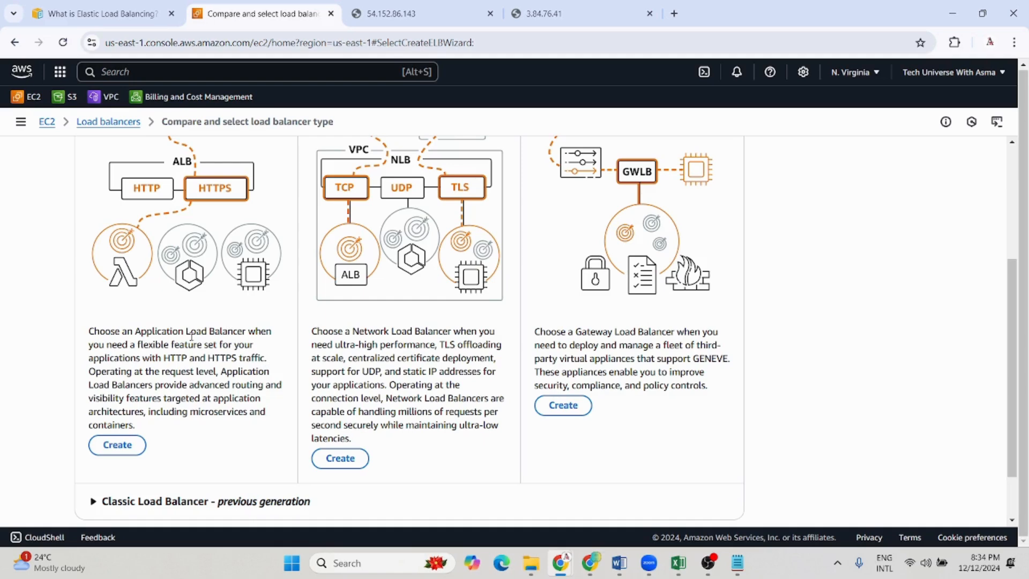
scroll(206, 470, "down", 1)
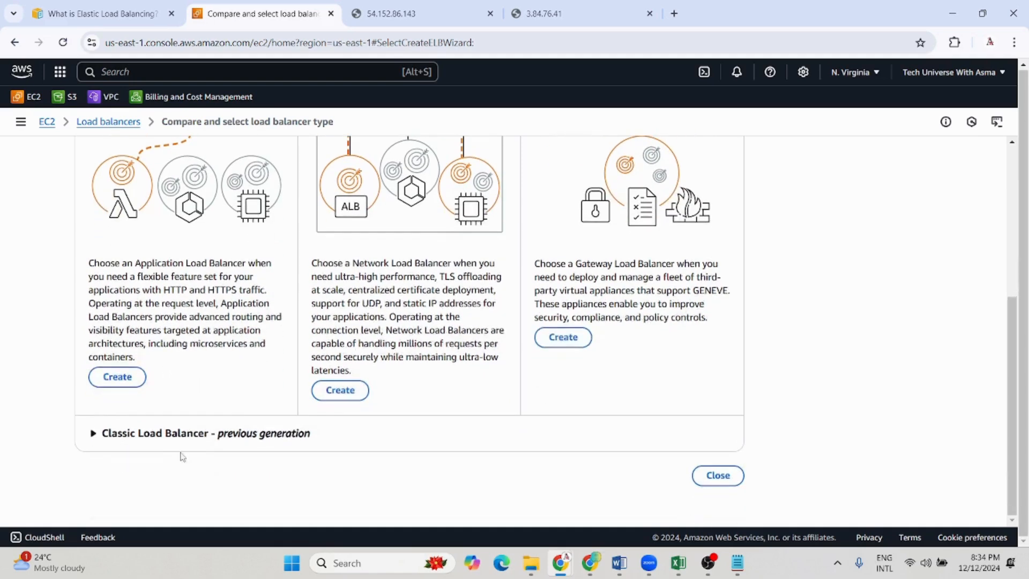
left_click(118, 377)
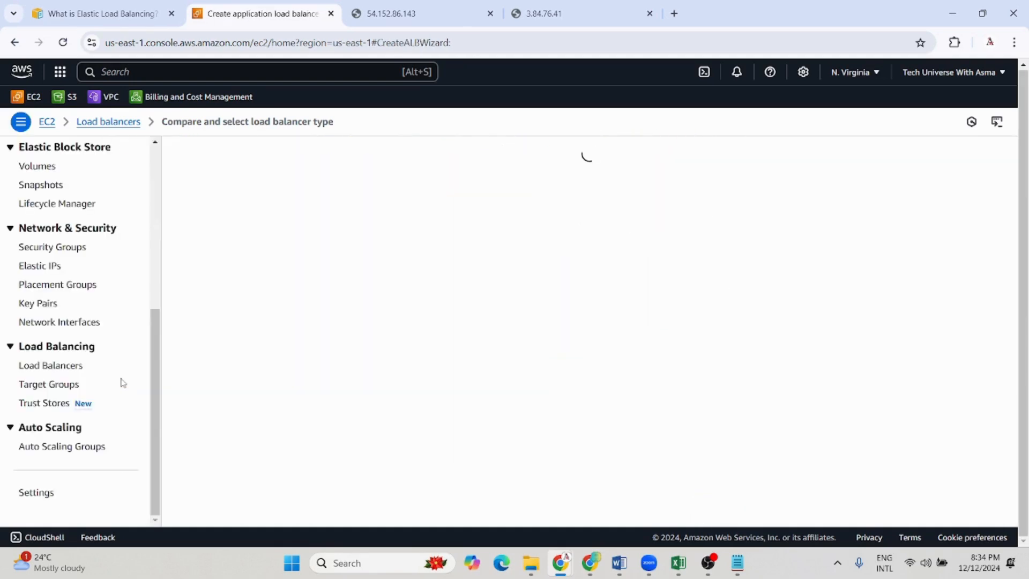
Name the load balancer my-elb and review its scheme and IP address type options
left_click(158, 326)
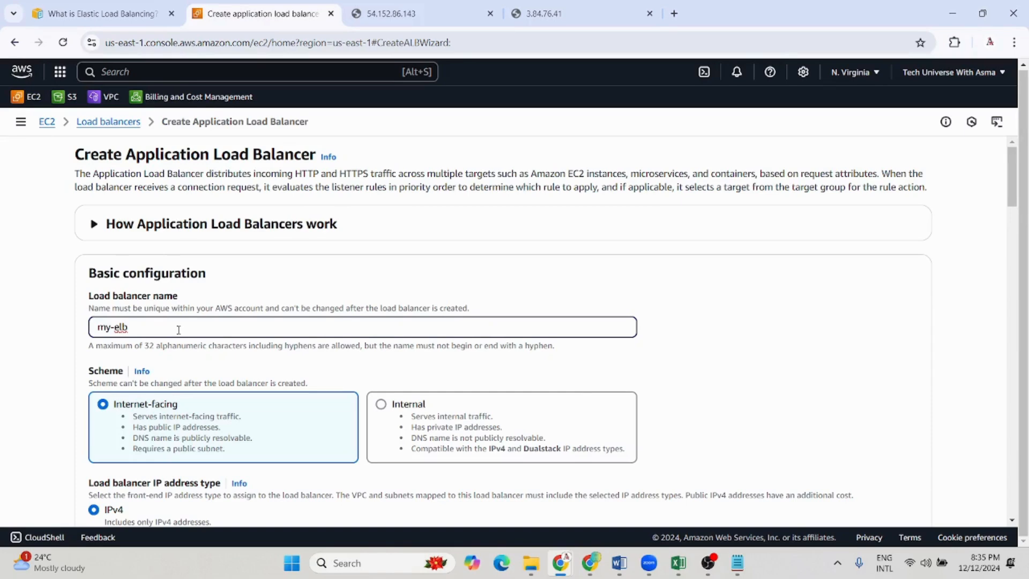
scroll(179, 330, "down", 5)
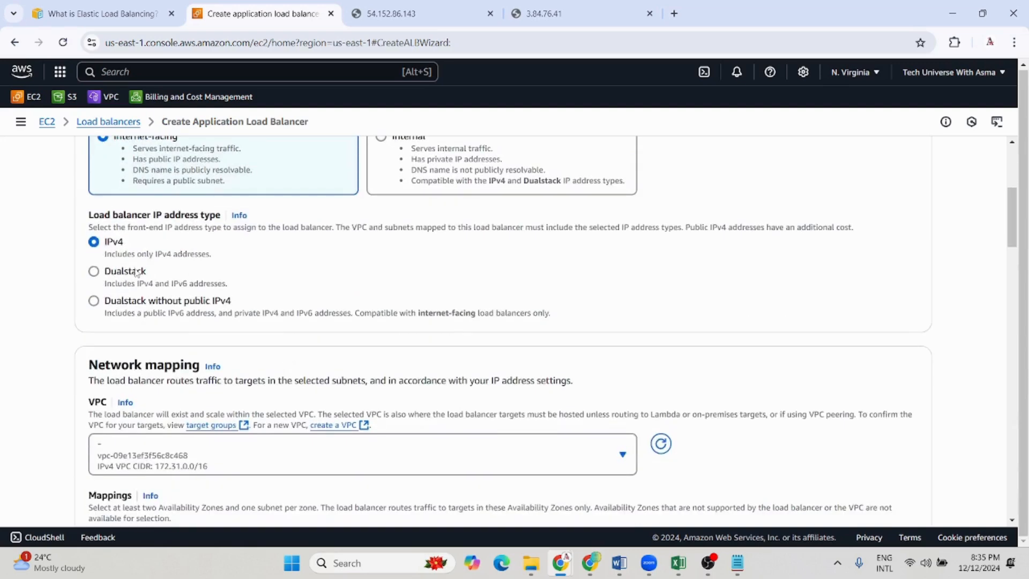
scroll(135, 265, "down", 3)
Map the load balancer to the availability zones us-east-1a, us-east-1b and us-east-1c in the network mapping
scroll(434, 328, "down", 1)
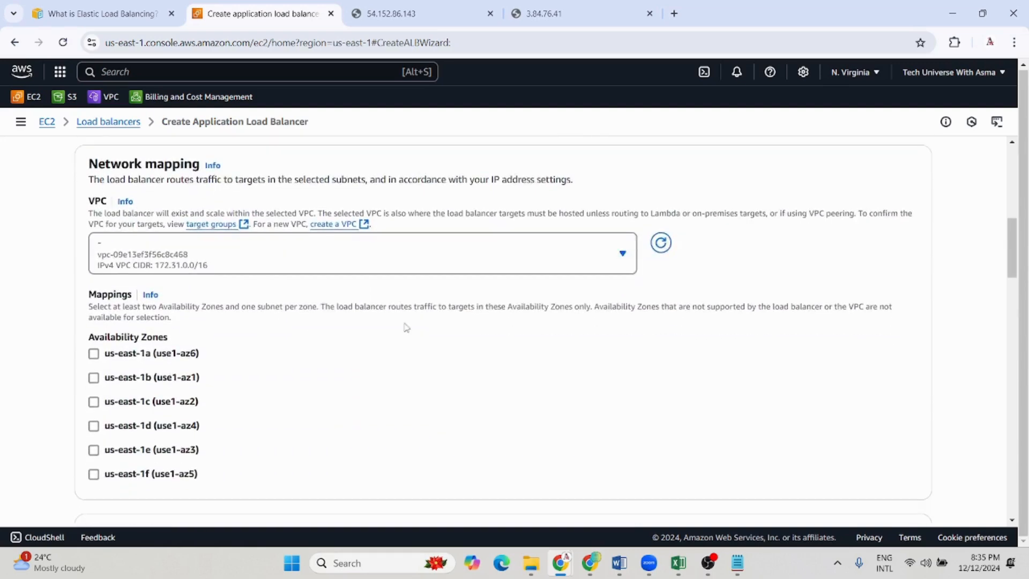
left_click(93, 353)
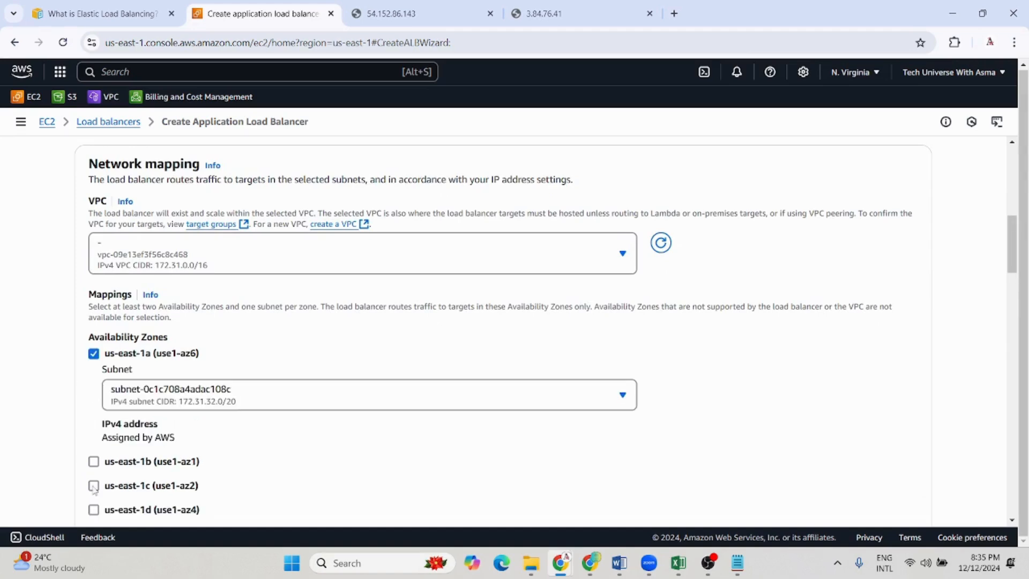
left_click(94, 462)
scroll(94, 436, "down", 3)
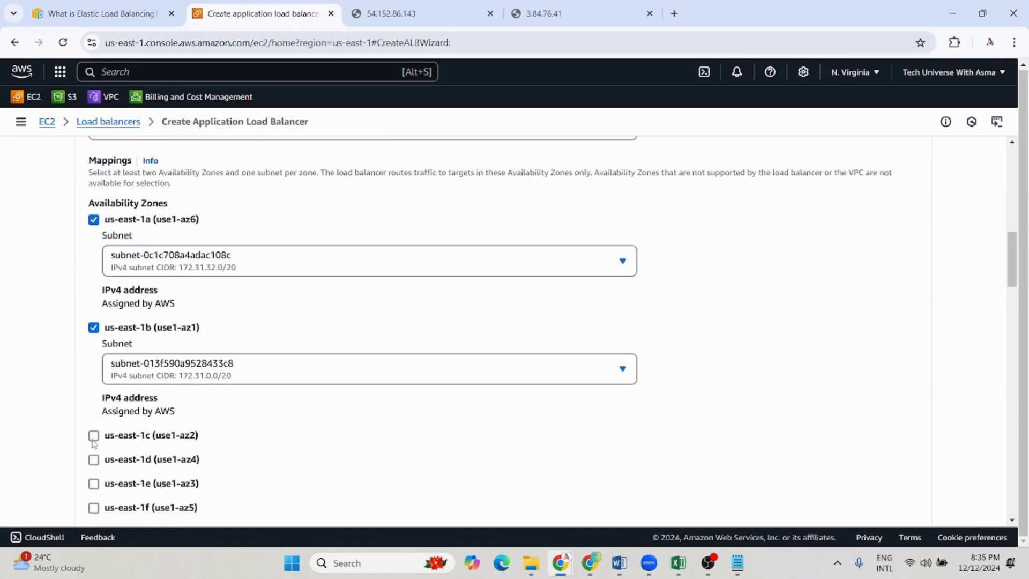
left_click(94, 436)
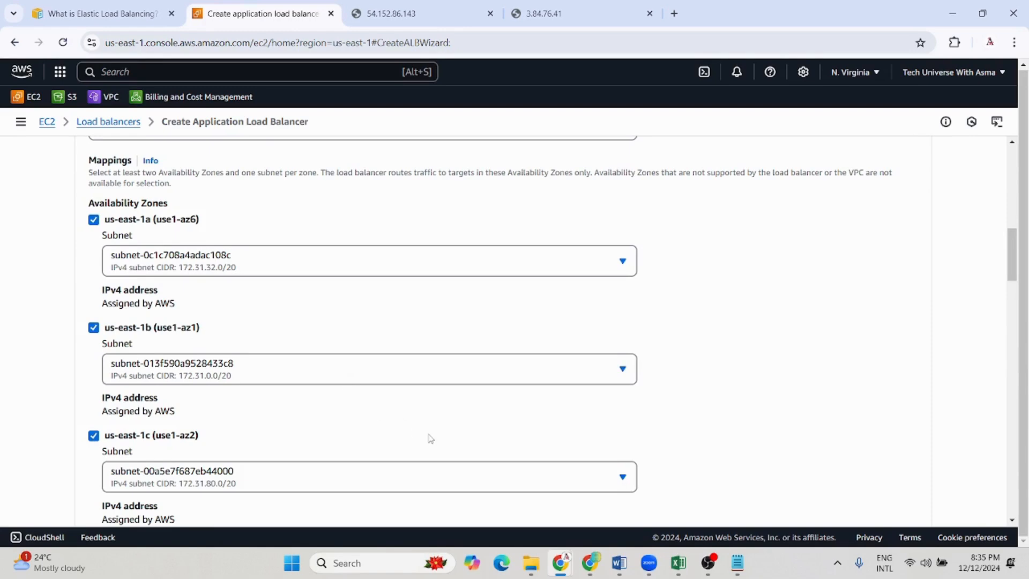
scroll(430, 438, "up", 3)
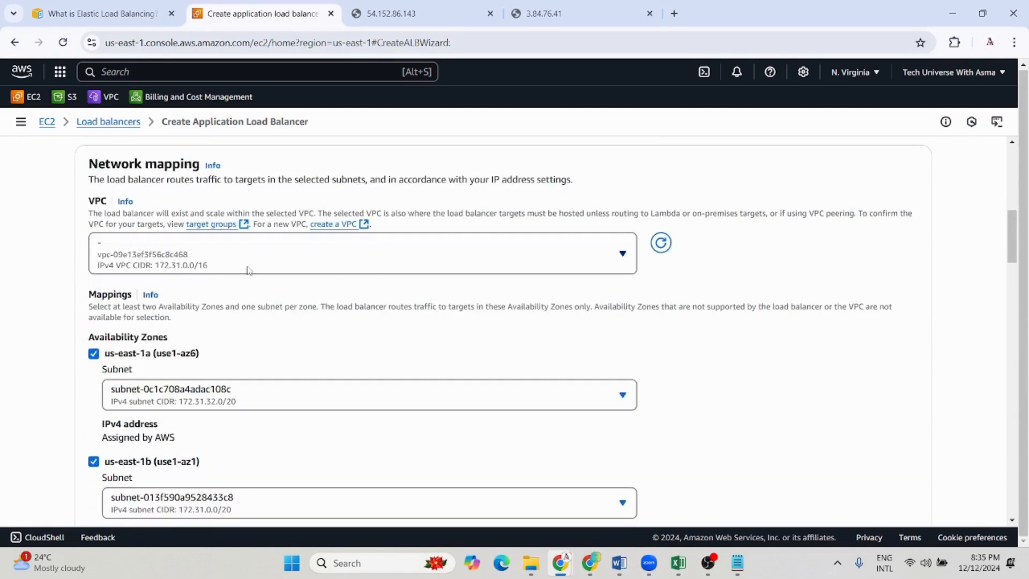
Replace the default security group of the load balancer with launch-wizard-1
scroll(248, 276, "down", 10)
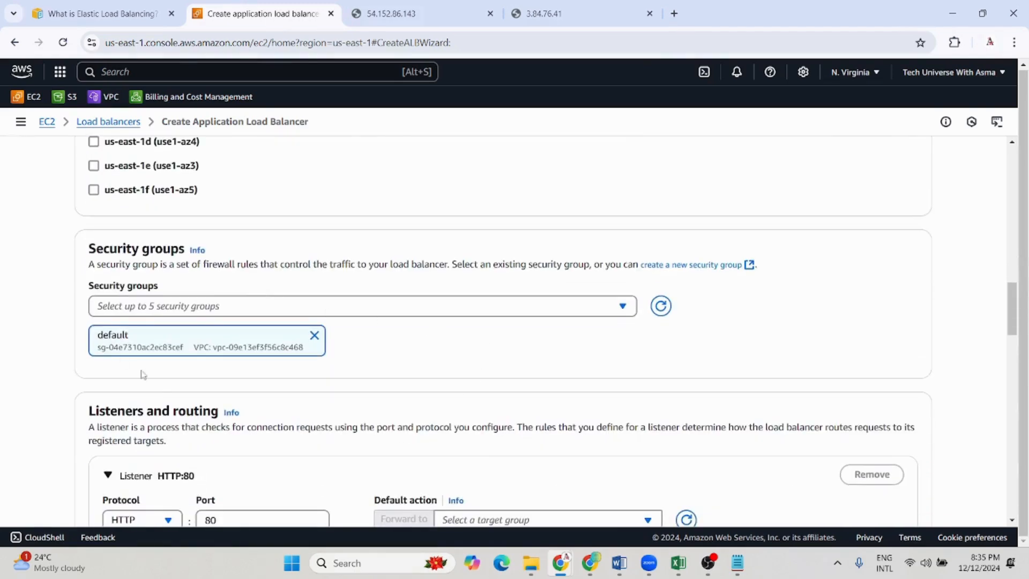
left_click(621, 309)
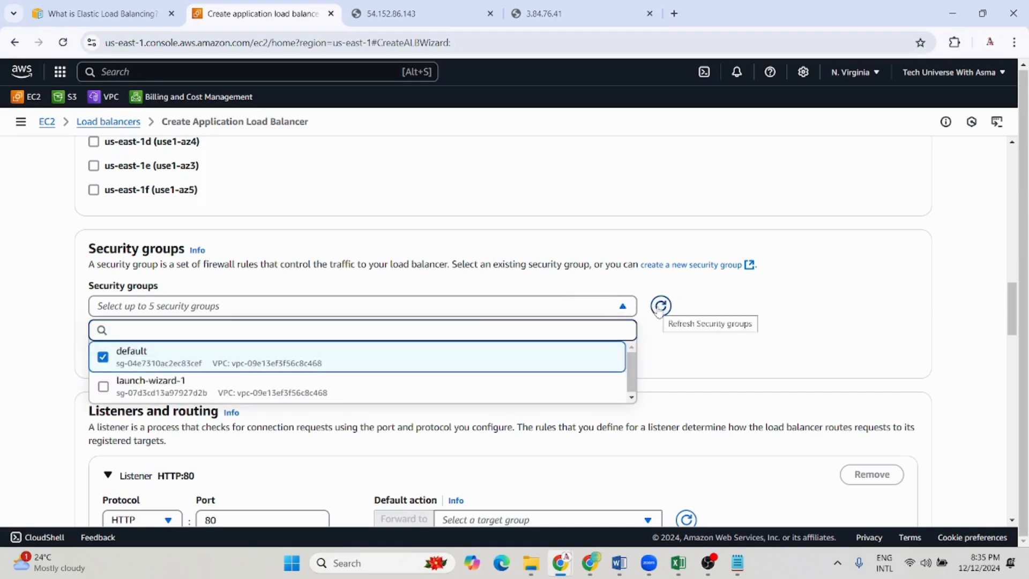
left_click(204, 392)
left_click(105, 360)
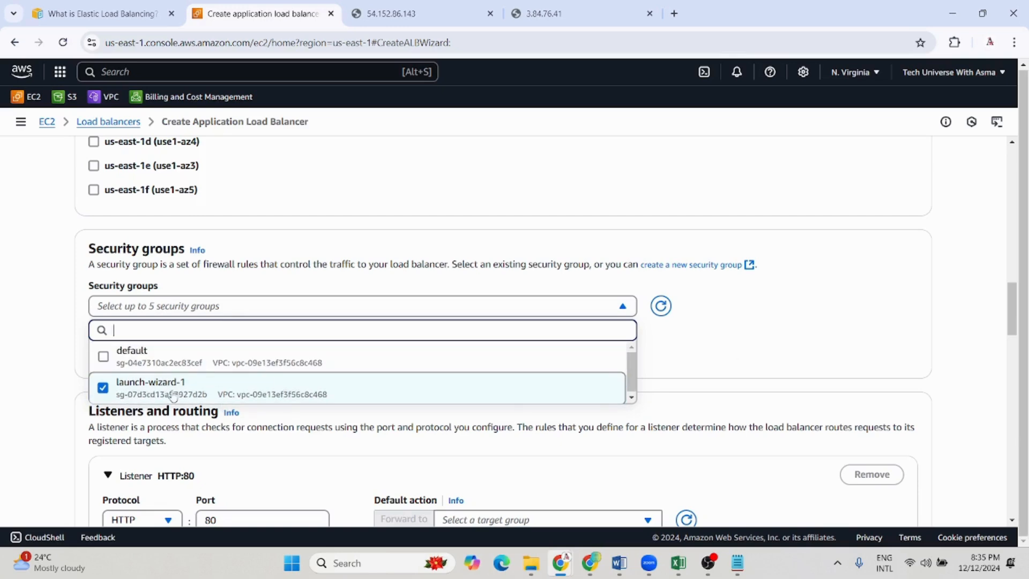
left_click(370, 418)
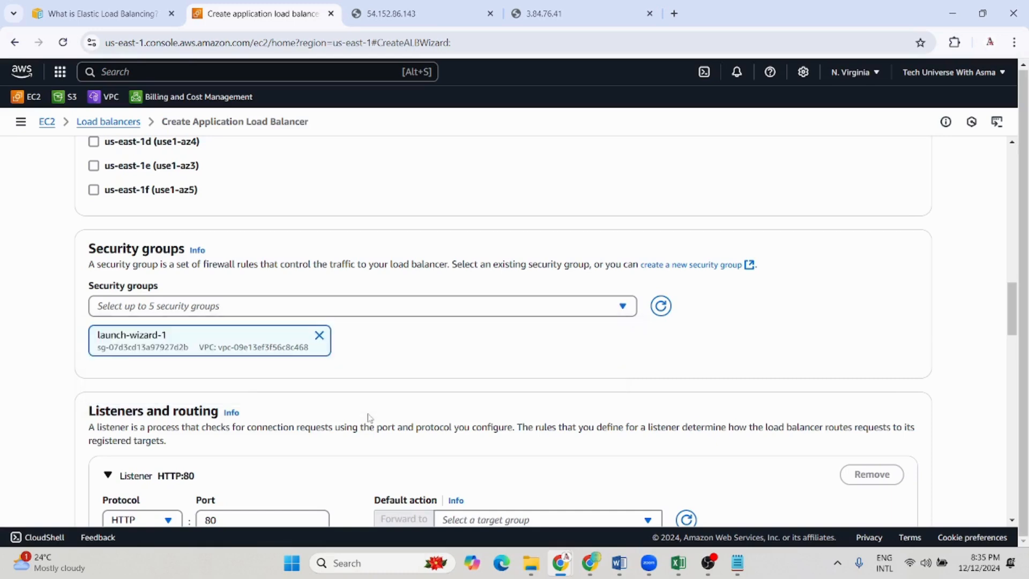
Start creating a target group for the HTTP:80 listener's default action and review the available target types
scroll(107, 398, "down", 3)
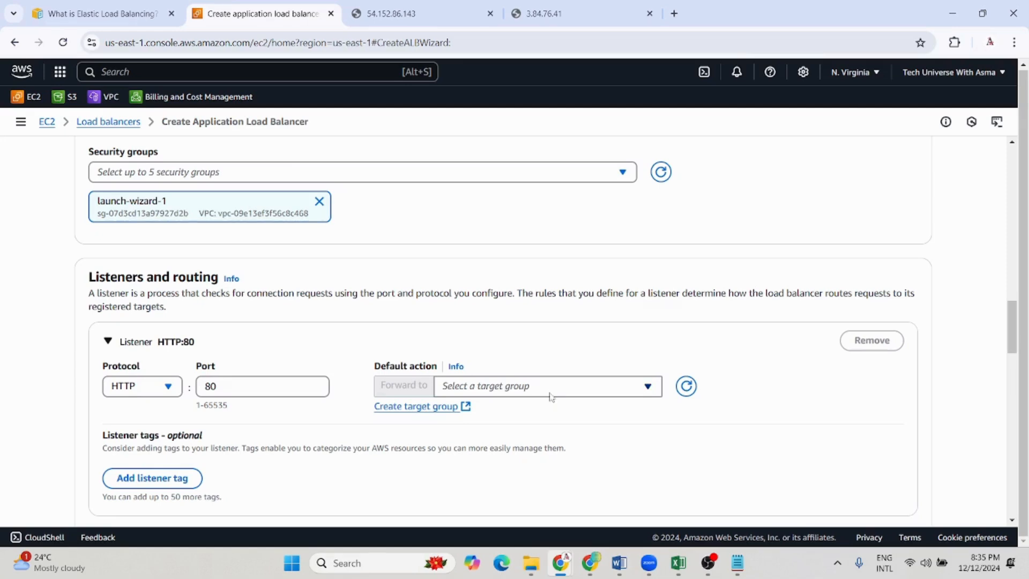
left_click(409, 407)
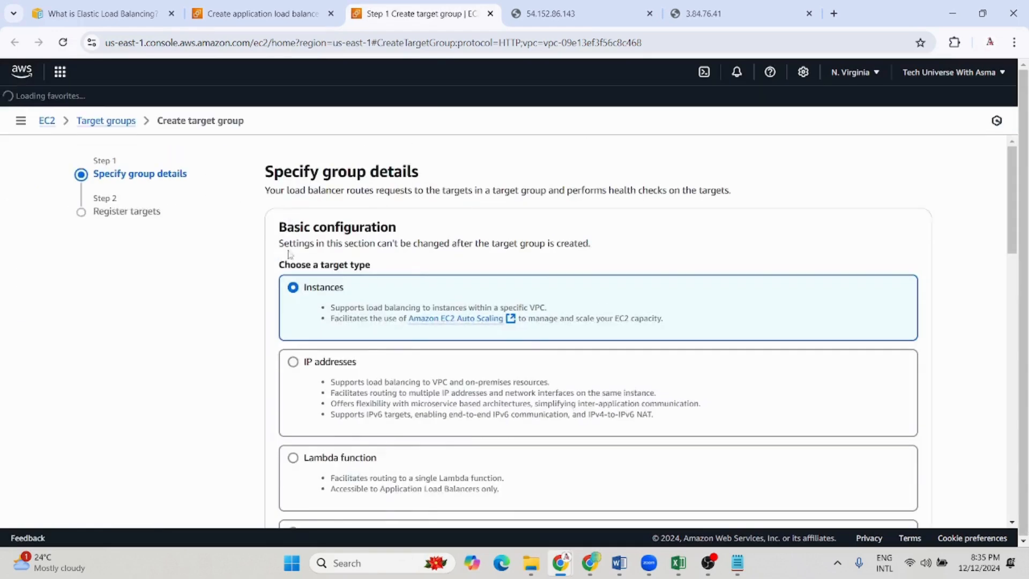
scroll(370, 324, "down", 1)
scroll(372, 327, "up", 1)
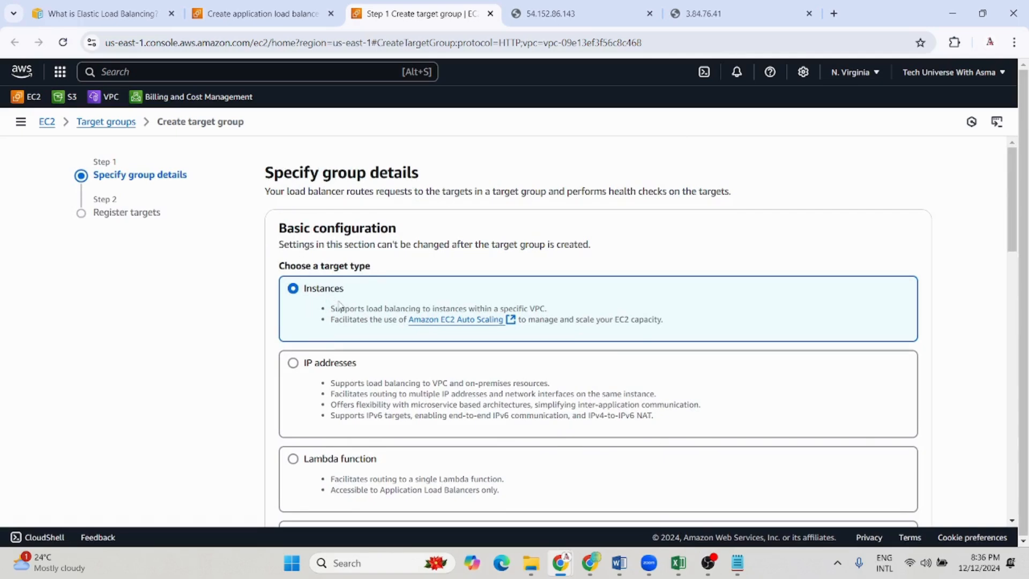
scroll(333, 351, "down", 1)
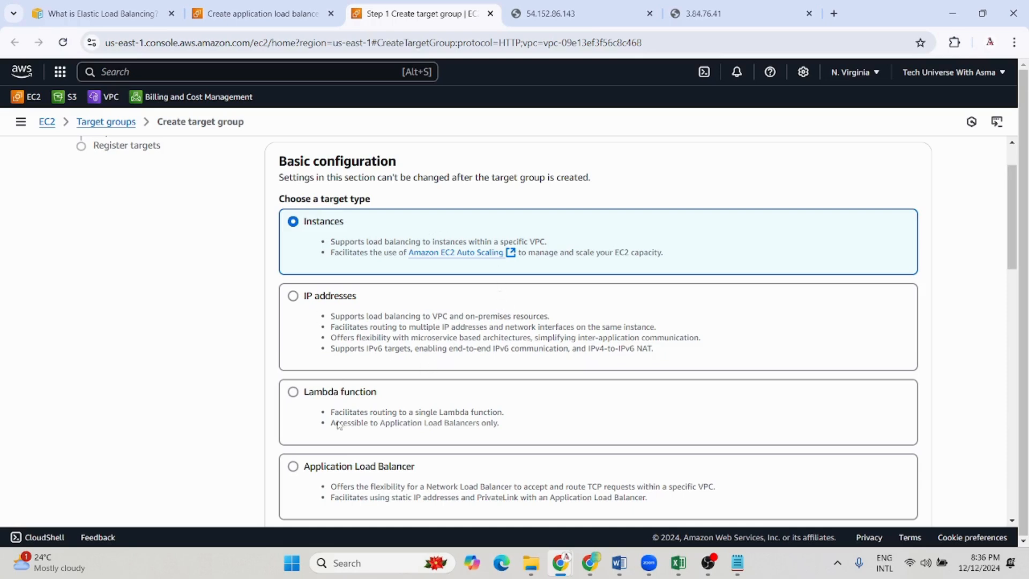
scroll(339, 425, "down", 2)
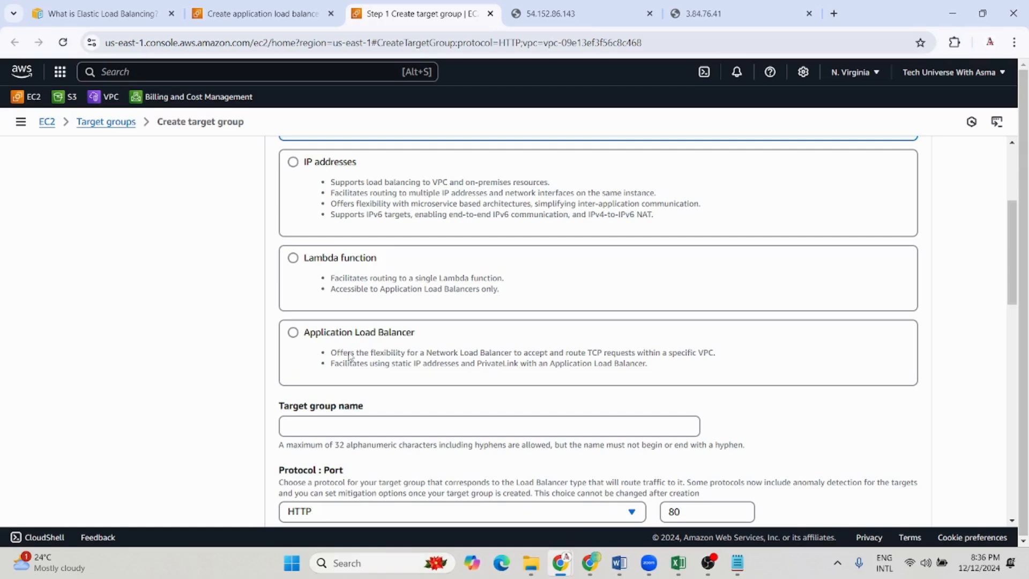
Name the target group my-tg, review its protocol, VPC and health check settings, and proceed to registering targets
scroll(348, 338, "down", 3)
left_click(321, 294)
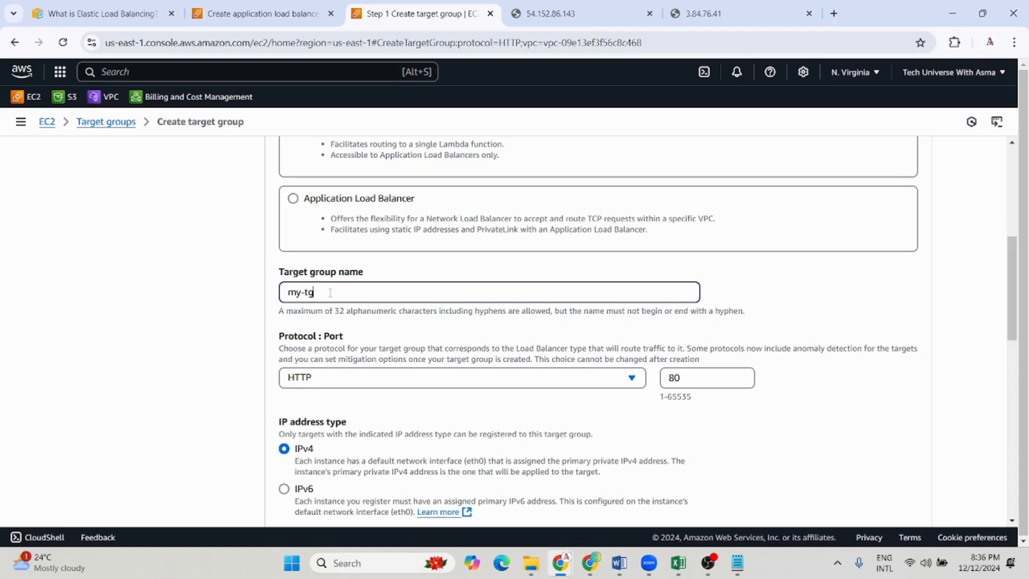
type("my-tg")
scroll(434, 353, "down", 1)
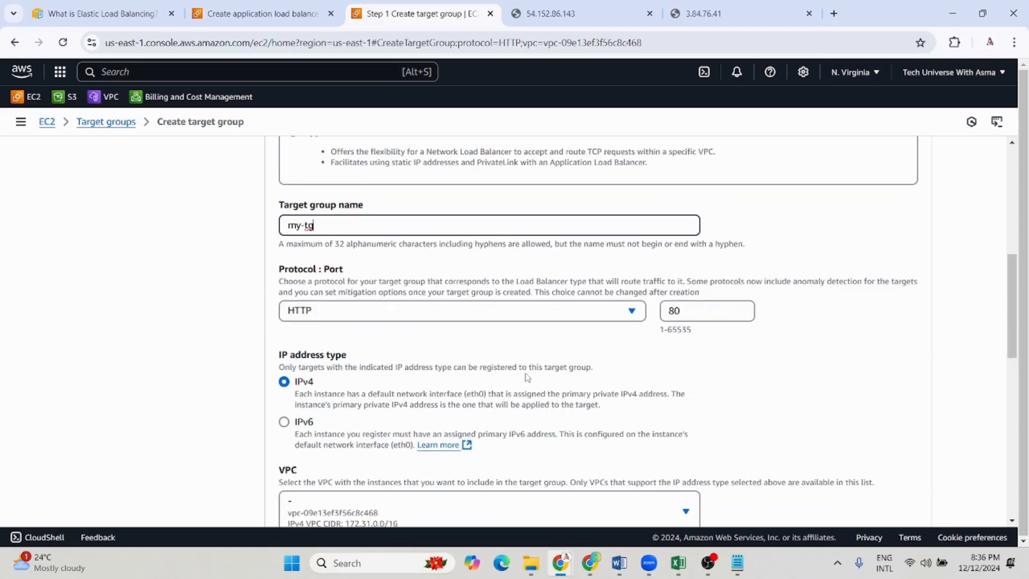
scroll(459, 379, "down", 5)
scroll(508, 401, "down", 1)
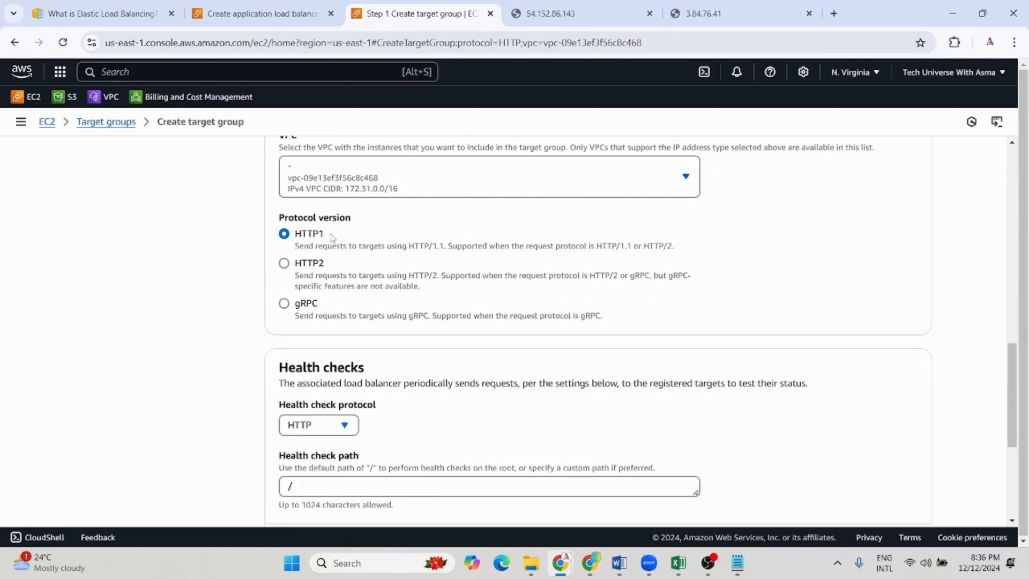
scroll(450, 381, "down", 3)
scroll(505, 369, "down", 1)
scroll(509, 400, "down", 2)
left_click(907, 498)
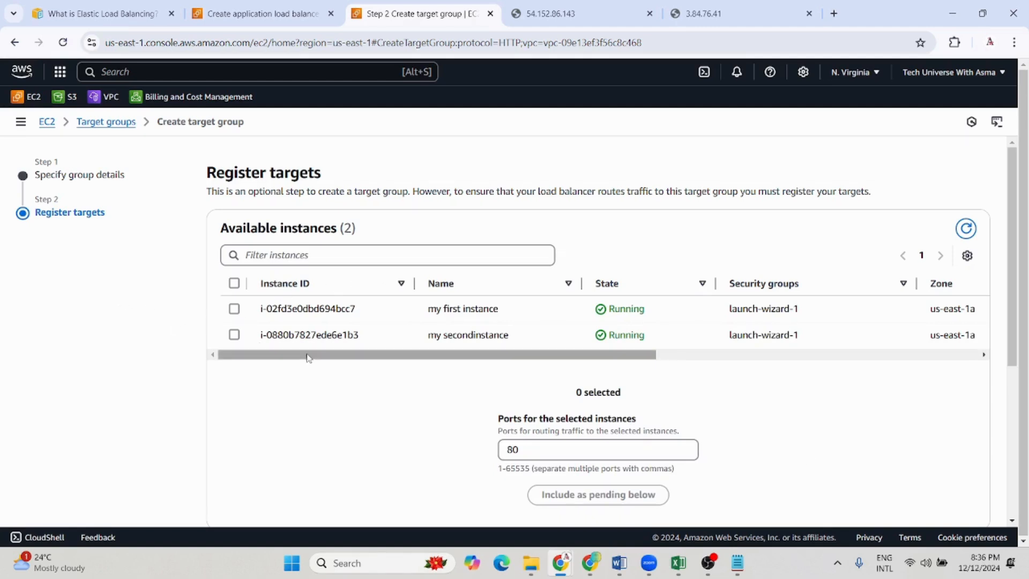
Select "my first instance" and "my secondinstance" and include them as pending targets on port 80
left_click(234, 309)
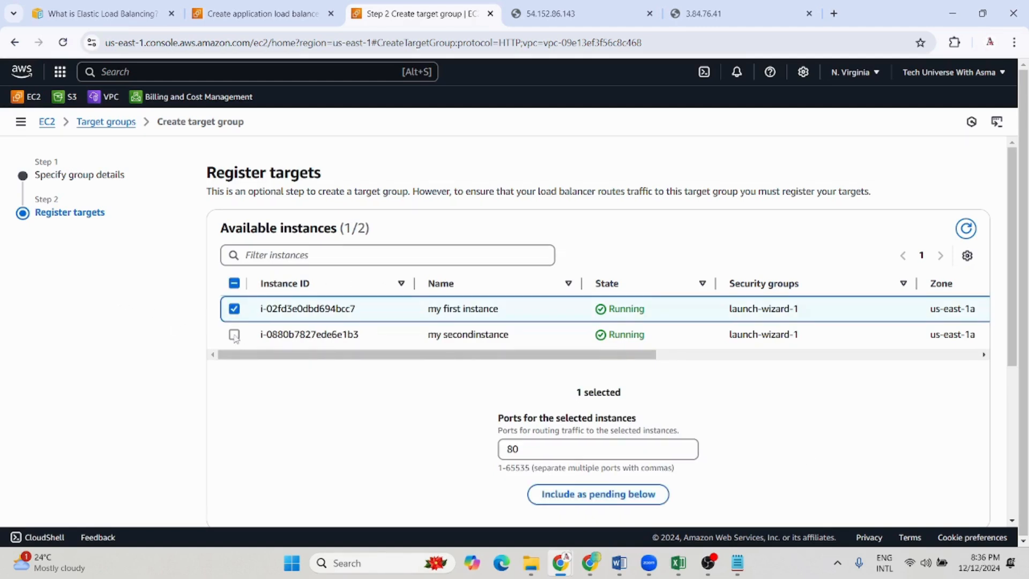
left_click(234, 335)
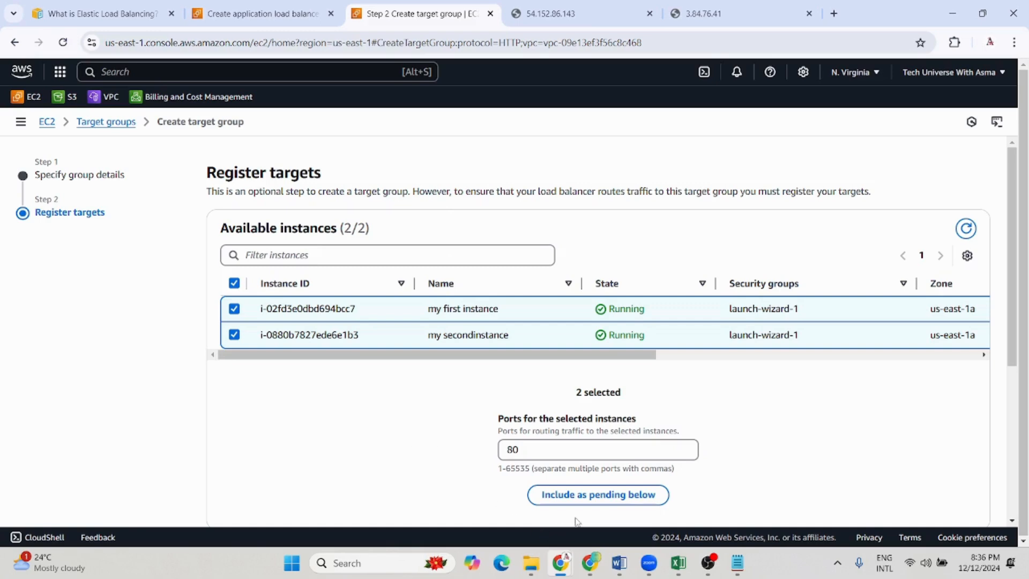
scroll(579, 514, "down", 2)
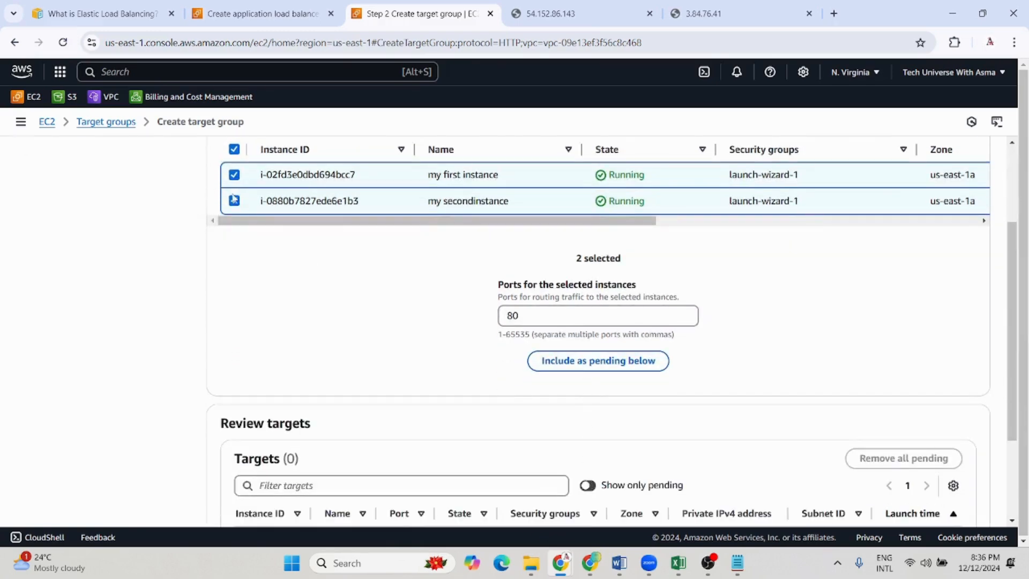
left_click(561, 362)
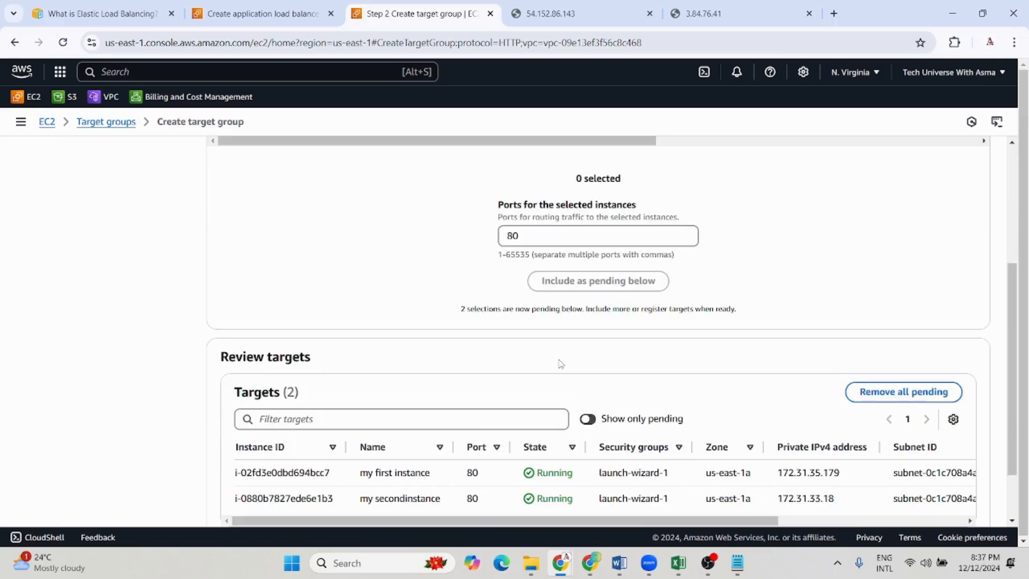
Create the target group with the pending targets and check its list of registered targets
scroll(560, 363, "down", 1)
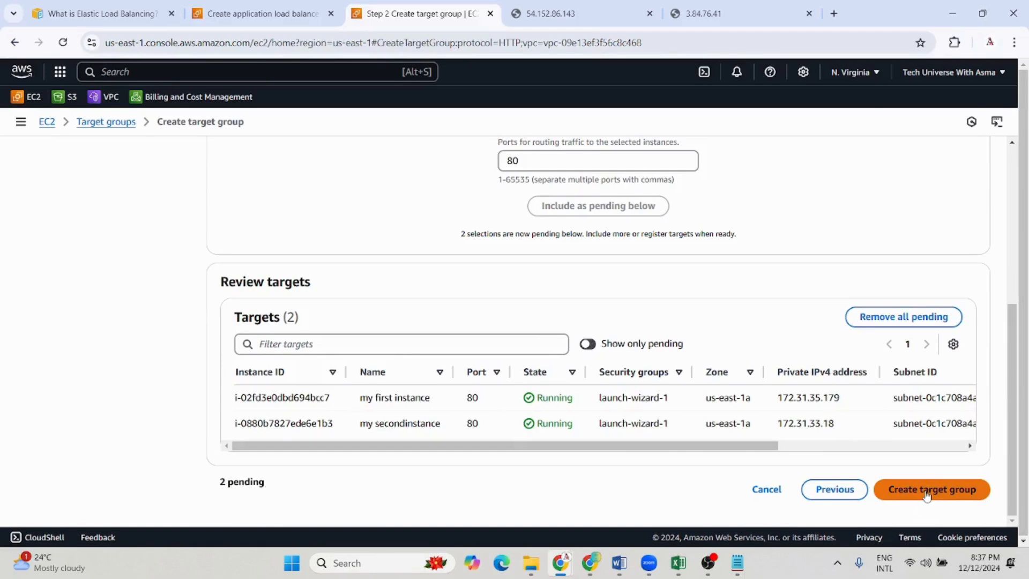
left_click(927, 494)
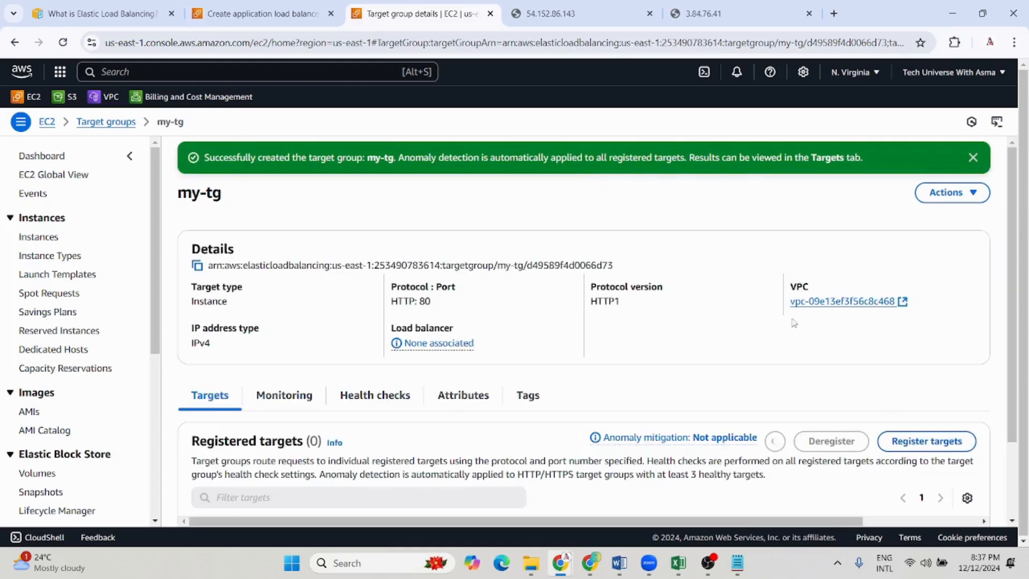
scroll(555, 411, "down", 4)
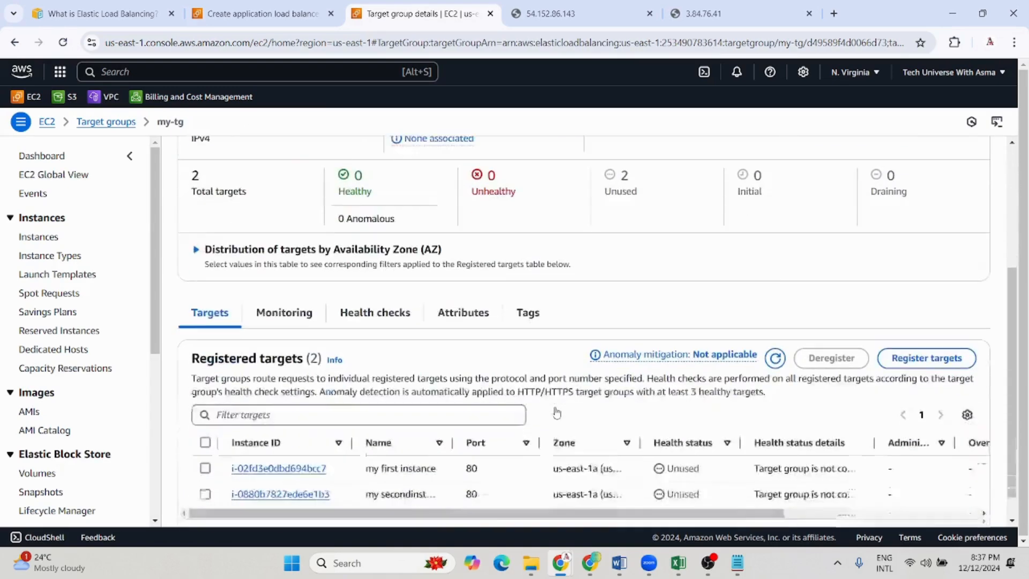
Return to the load balancer setup, refresh the target group list and forward the HTTP:80 listener's default action to my-tg
scroll(325, 191, "up", 2)
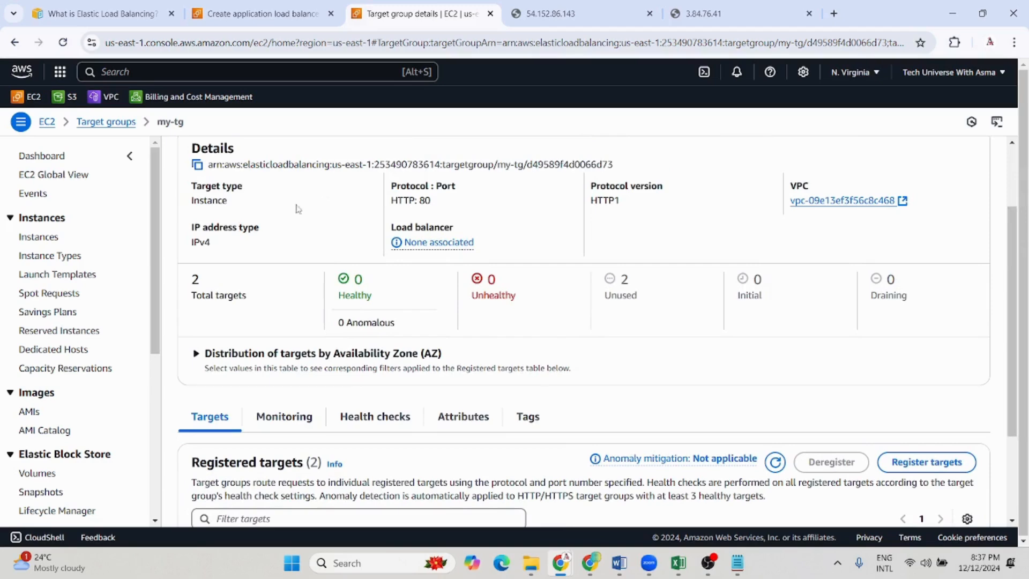
scroll(515, 361, "down", 2)
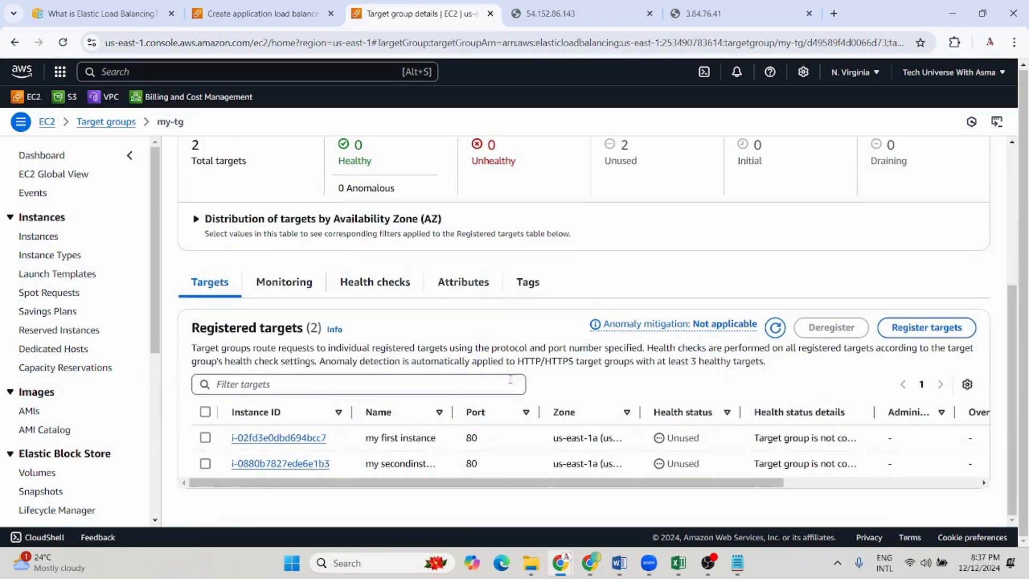
scroll(36, 478, "down", 3)
scroll(37, 479, "down", 1)
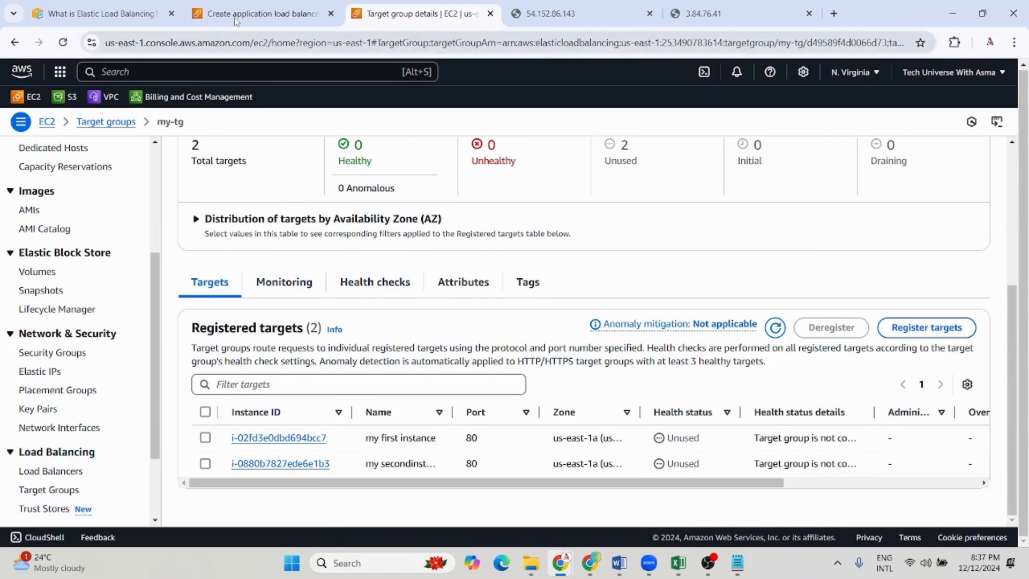
left_click(251, 9)
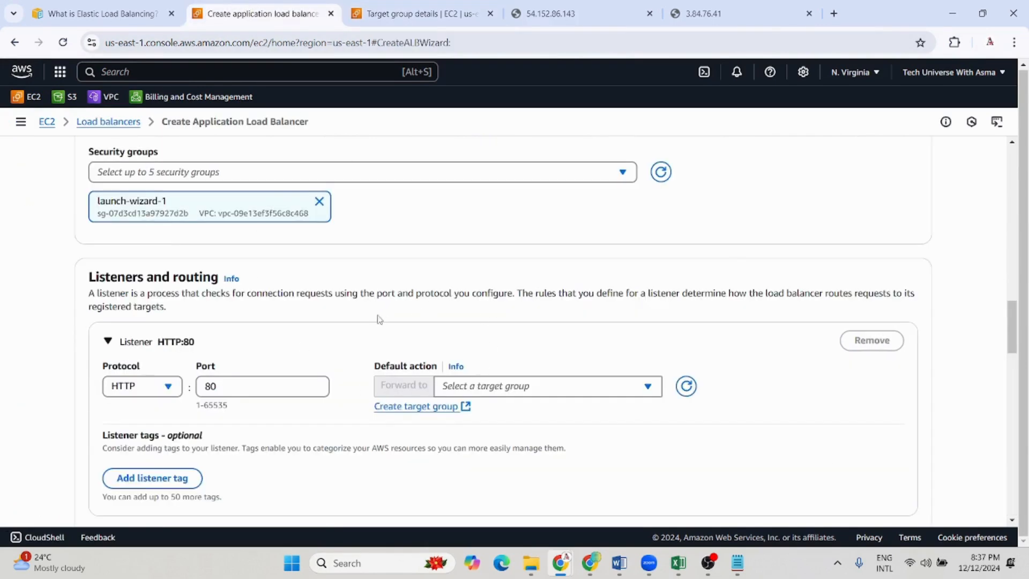
left_click(685, 388)
left_click(648, 388)
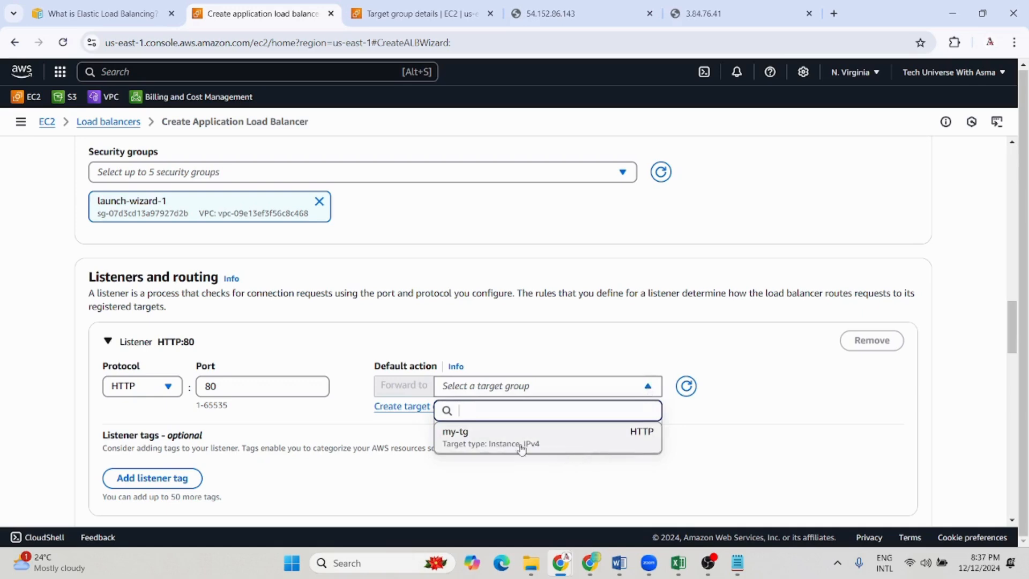
left_click(472, 439)
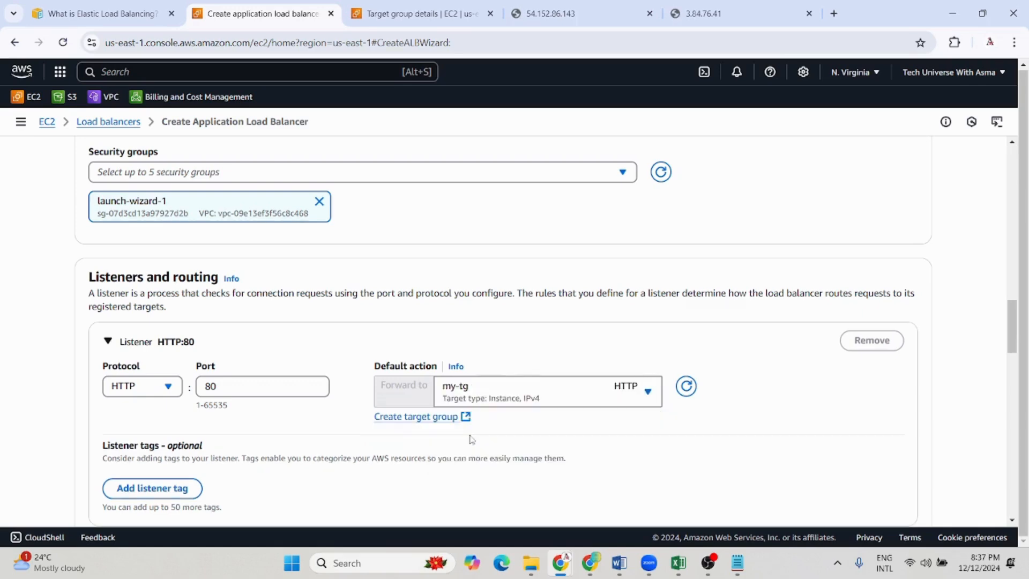
Leave the optional tags and service integrations unset, review the summary and create the load balancer
scroll(558, 454, "down", 7)
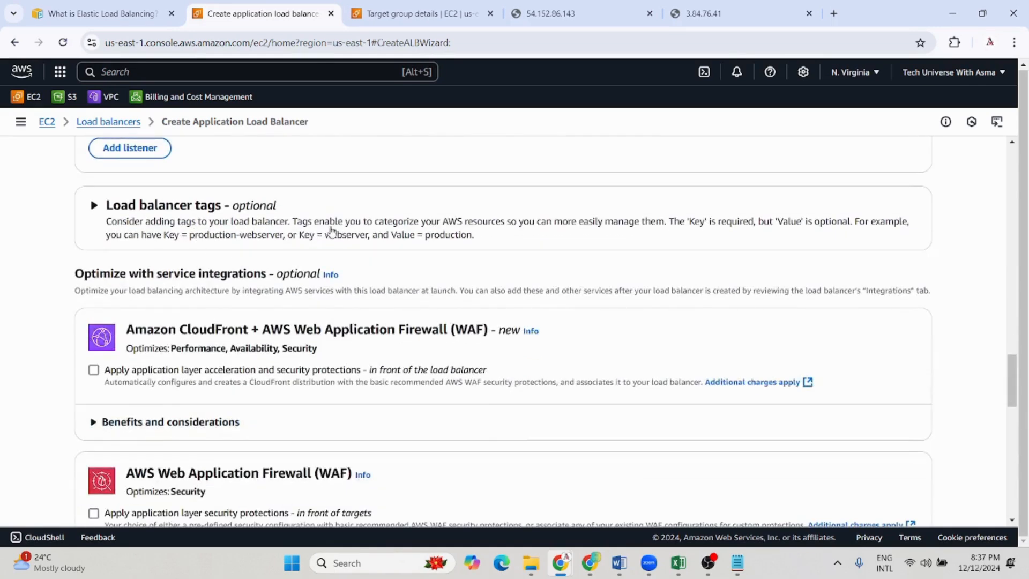
scroll(471, 257, "down", 2)
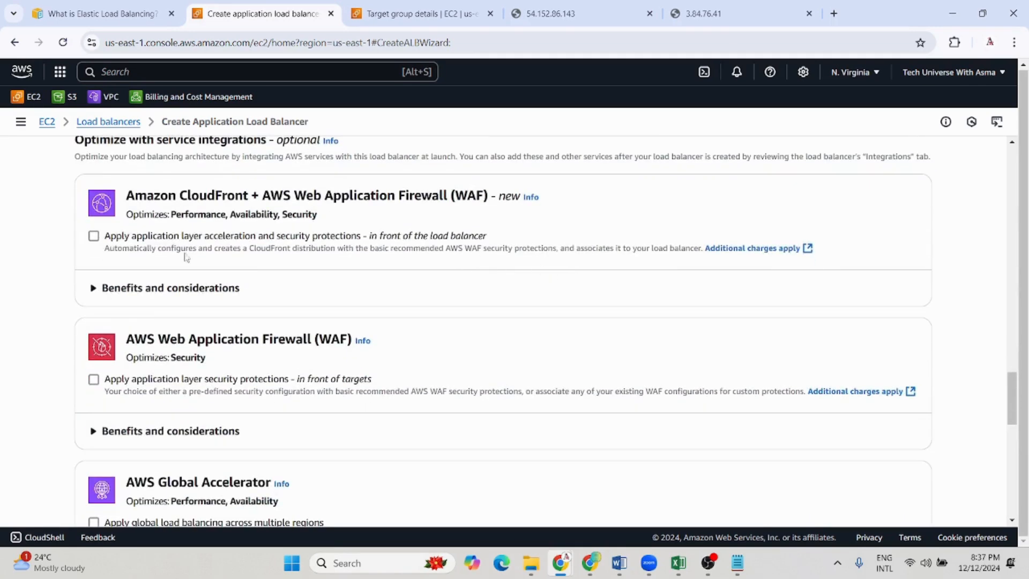
scroll(568, 381, "down", 3)
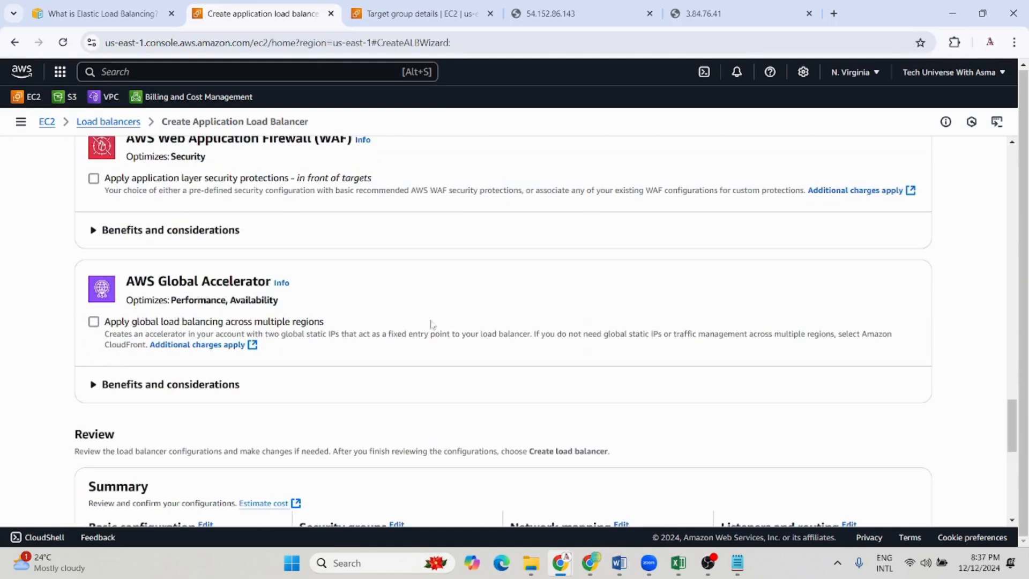
scroll(434, 388, "down", 2)
scroll(434, 388, "down", 5)
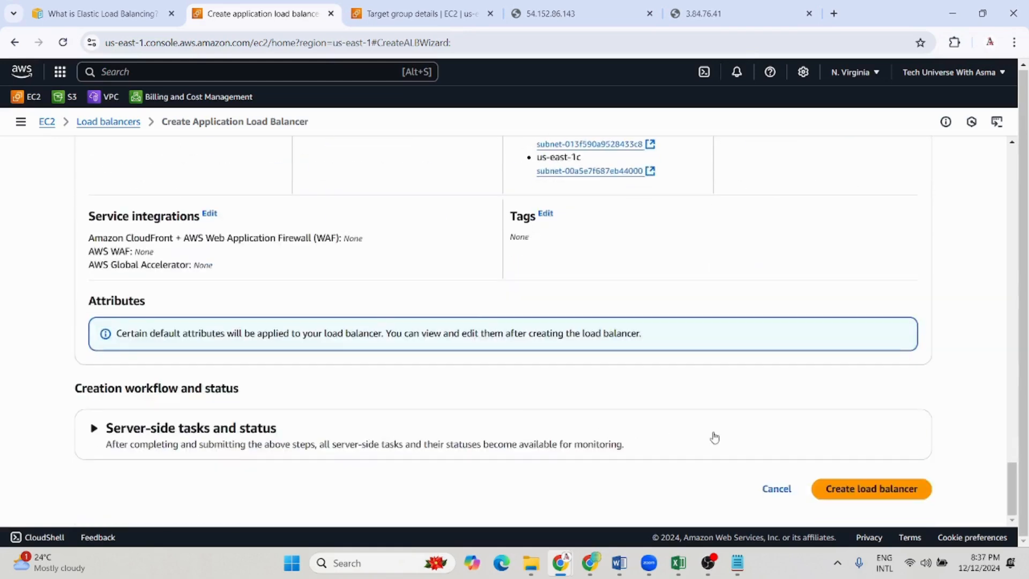
left_click(914, 491)
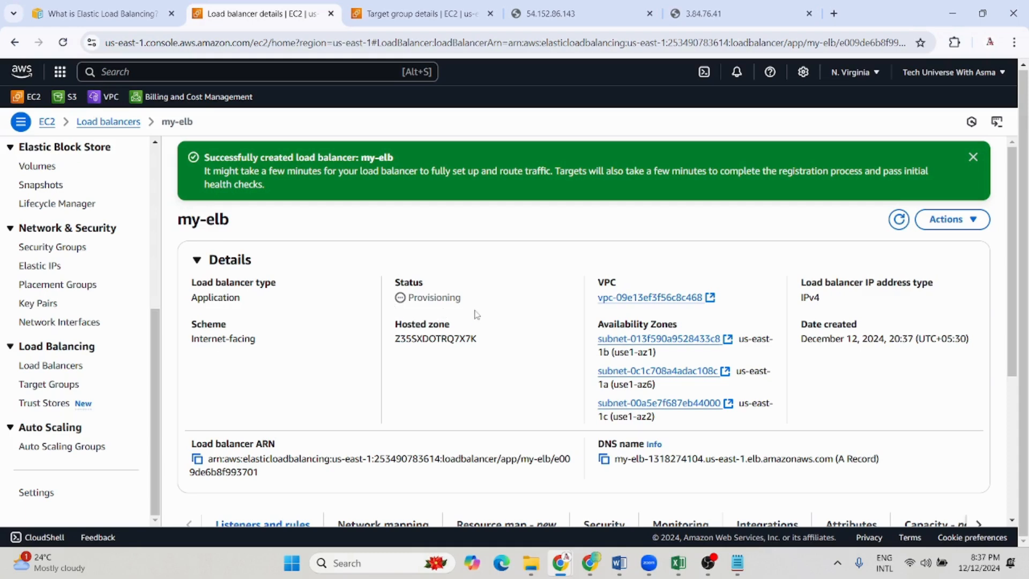
Copy the DNS name of my-elb from its details and open it in a new browser tab
scroll(476, 315, "down", 1)
scroll(615, 477, "down", 2)
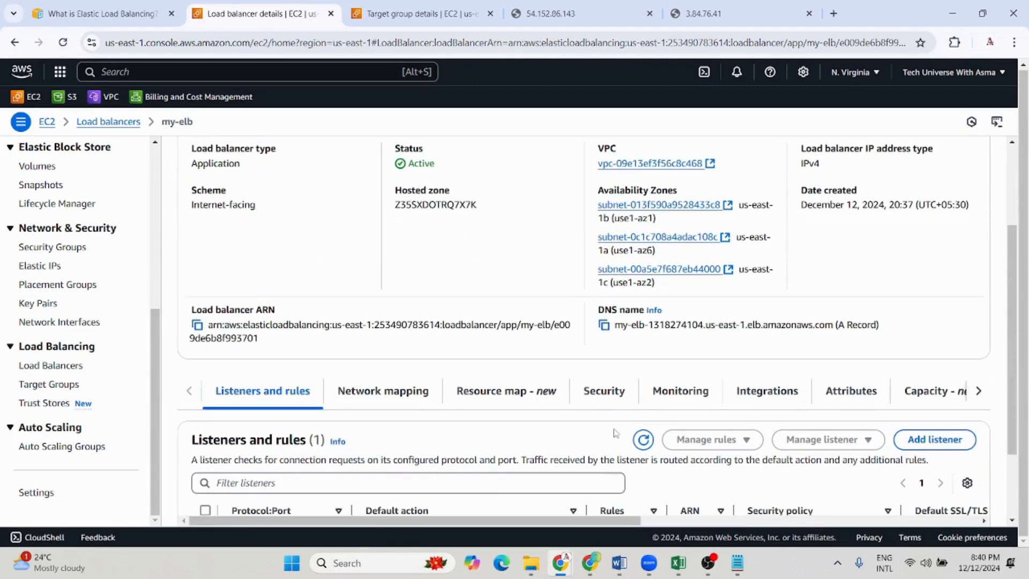
left_click(604, 326)
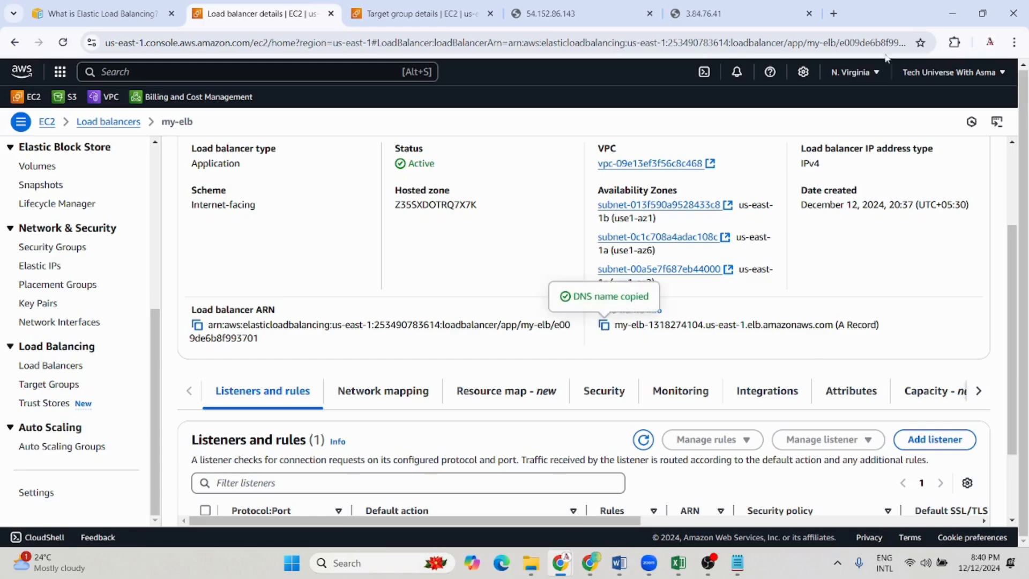
left_click(832, 14)
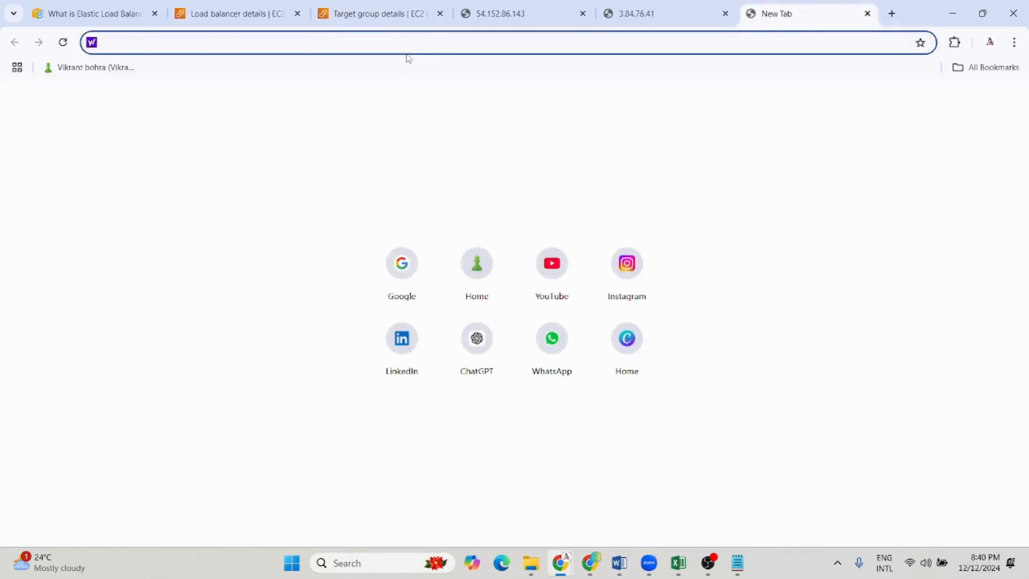
key("ctrl+v")
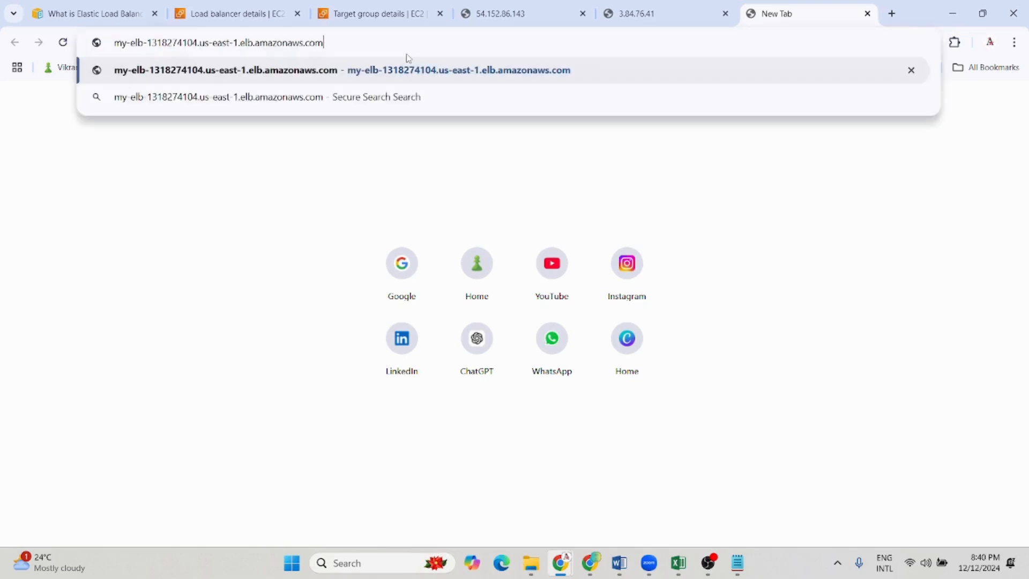
key("Return")
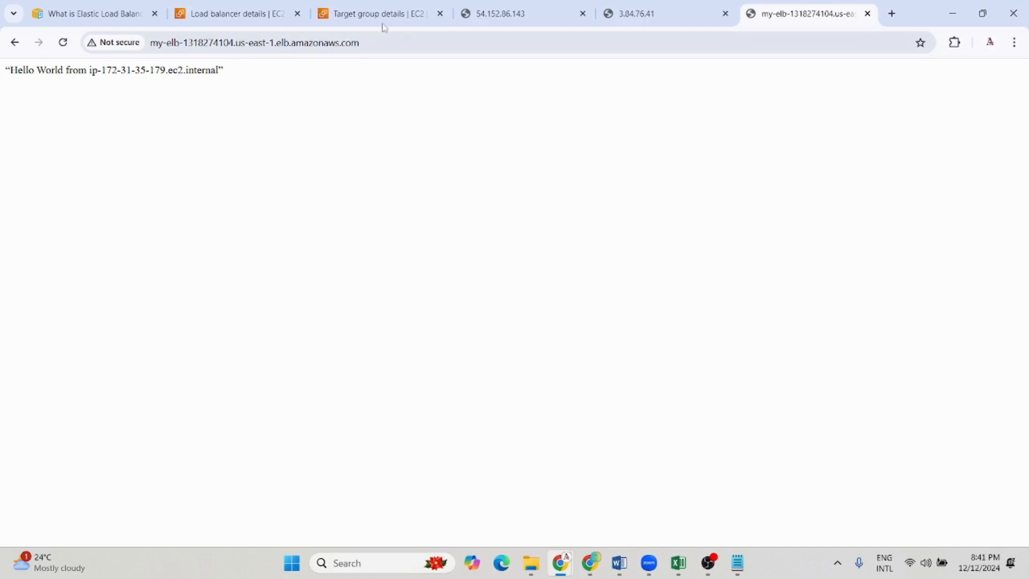
Compare the load balancer's page with the one at 54.152.86.143, and reload it repeatedly to check which instance responds
left_click(501, 14)
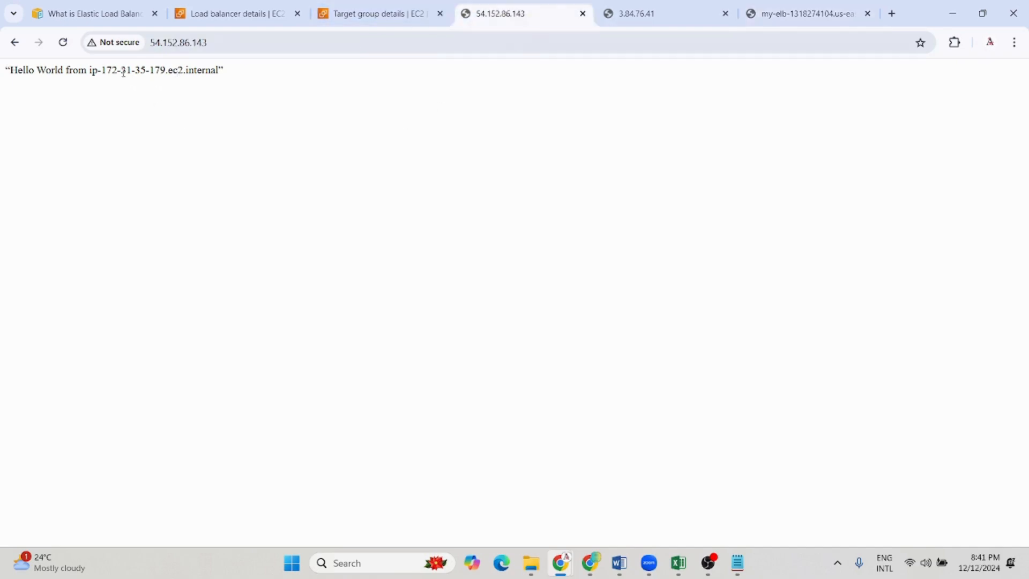
left_click(822, 9)
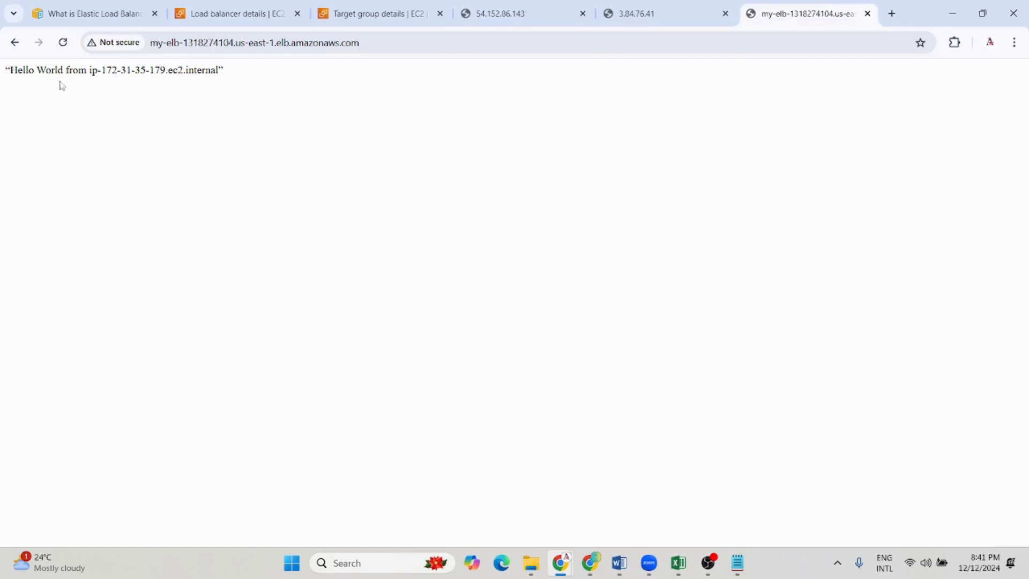
left_click(63, 43)
left_click(63, 47)
left_click(63, 46)
left_click(63, 46)
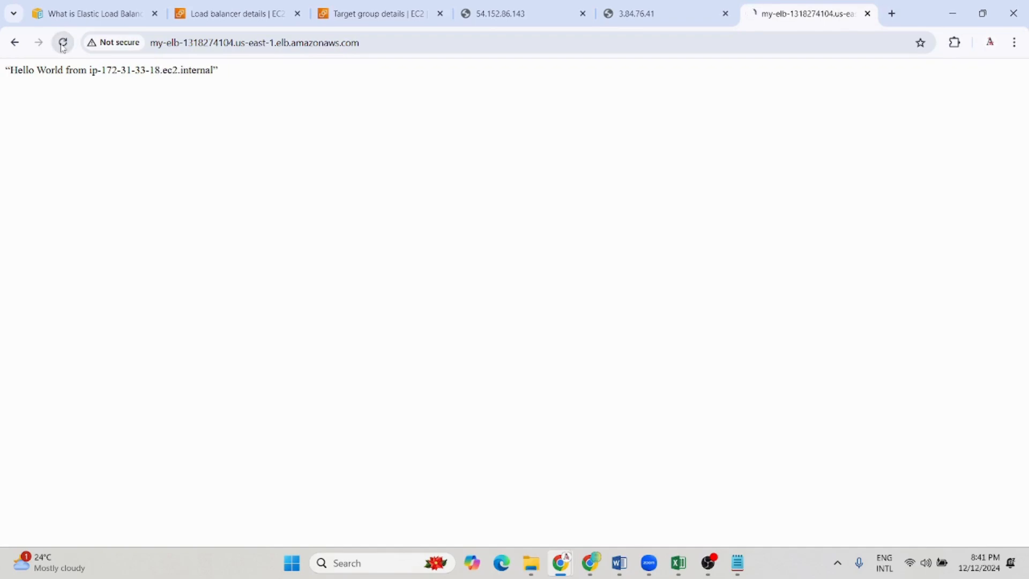
left_click(63, 46)
left_click(63, 46)
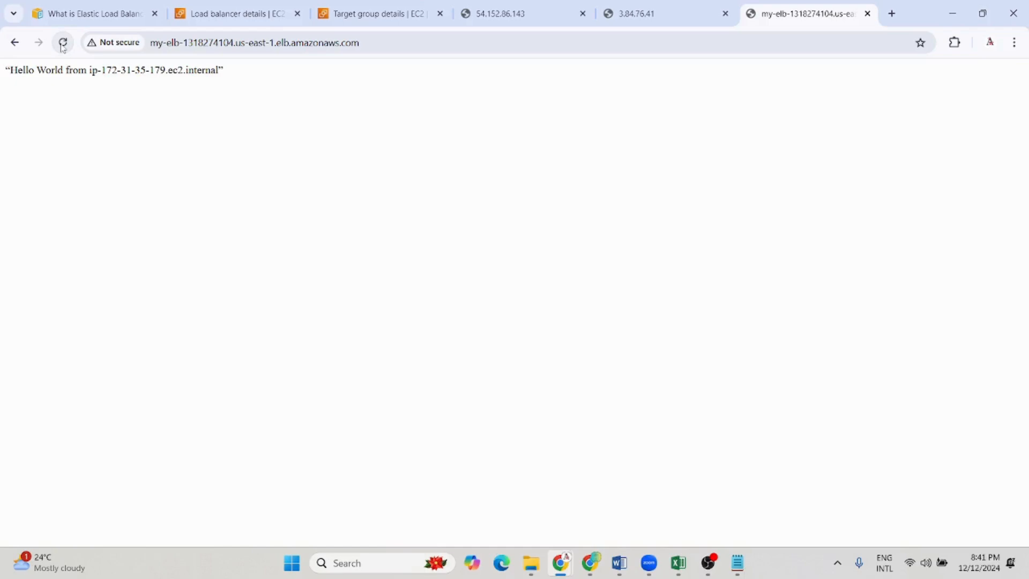
left_click(64, 46)
left_click(63, 47)
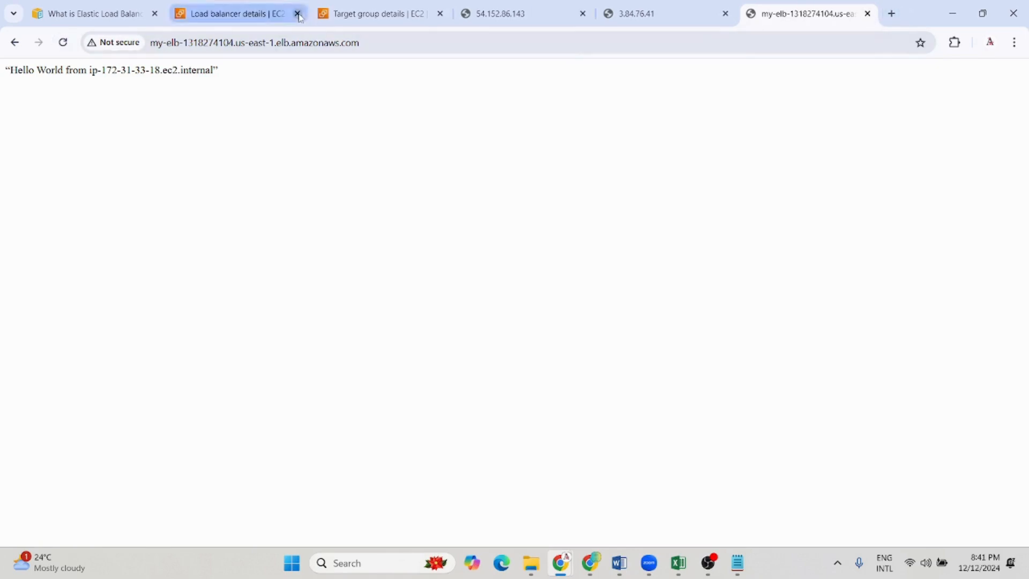
Go back to the my-tg target group details to check its load balancer association and target health
left_click(375, 13)
scroll(391, 261, "up", 4)
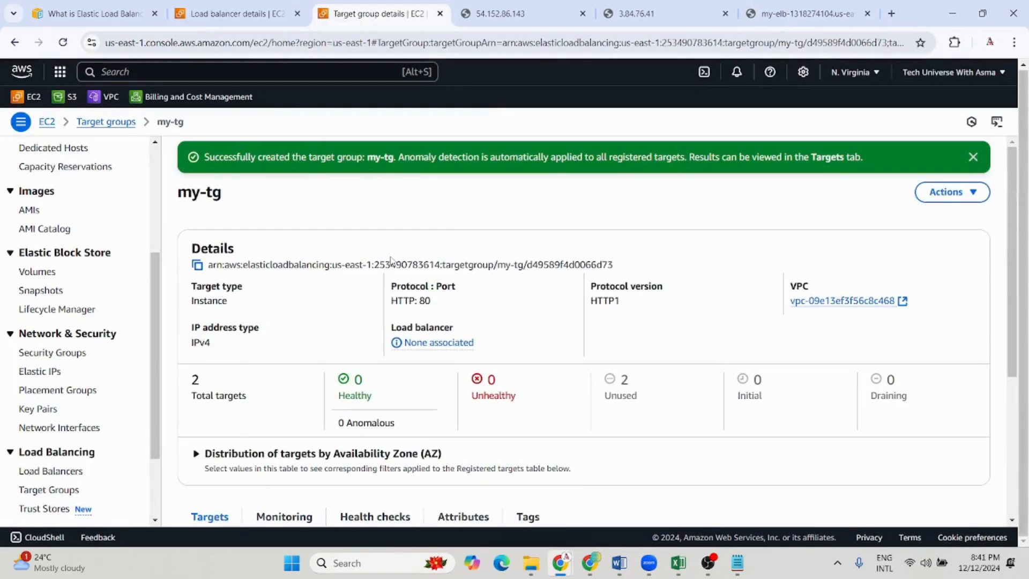